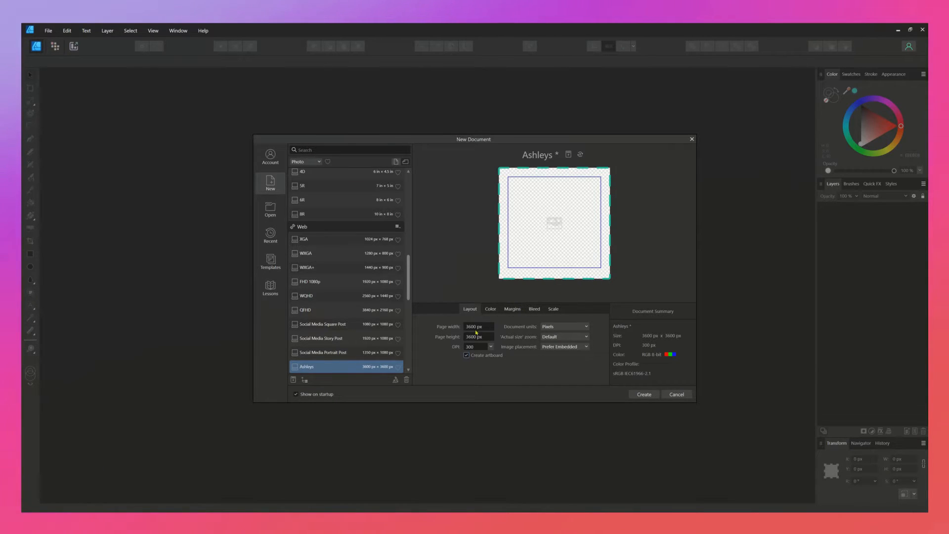
Create a new 3600 × 3600 px, 300 DPI RGB document with an artboard
click(467, 355)
click(643, 394)
Draw a second artboard about 3633 px high just right of Artboard1, level with its upper edge
click(30, 349)
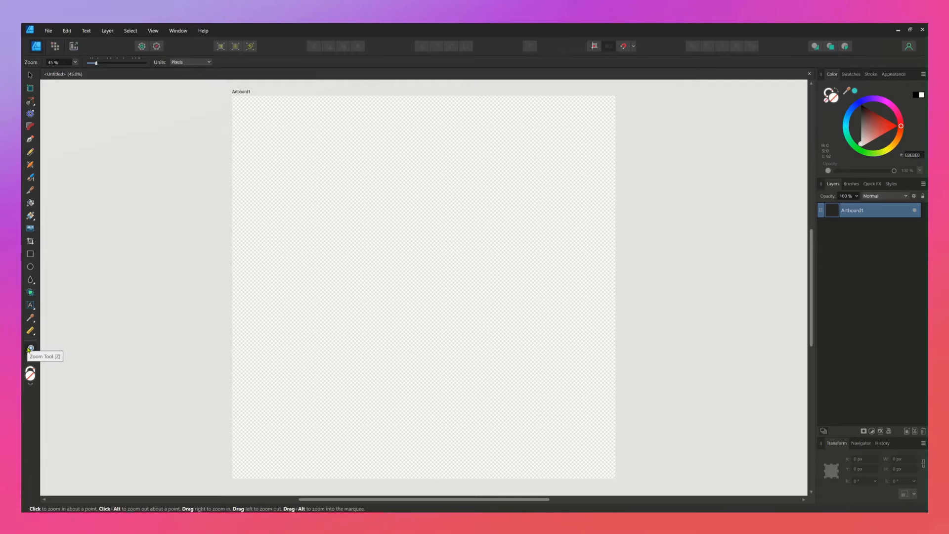
drag(451, 282, 216, 354)
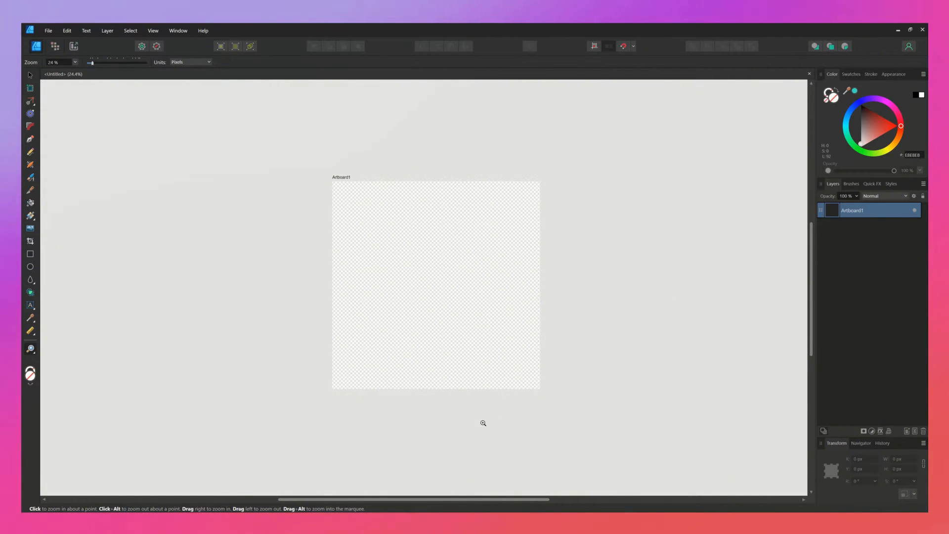
key(space)
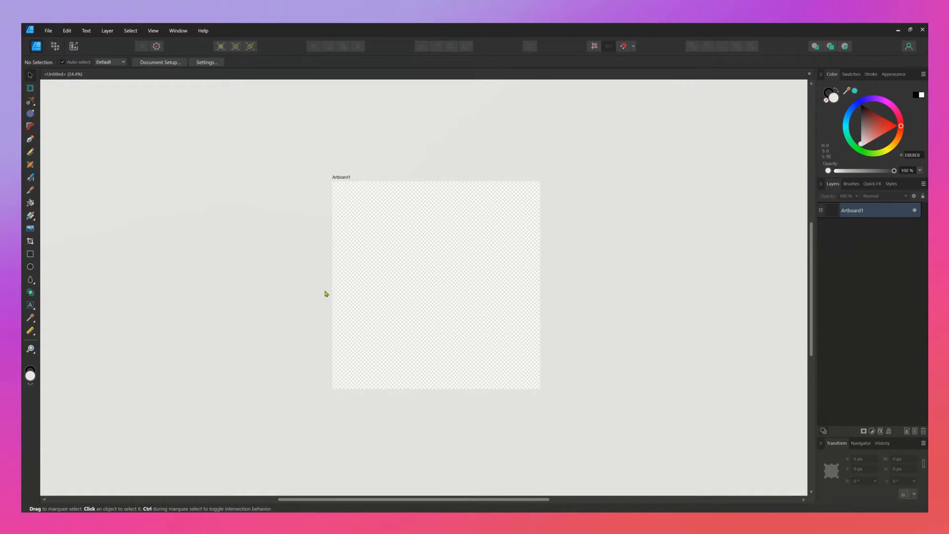
key(space)
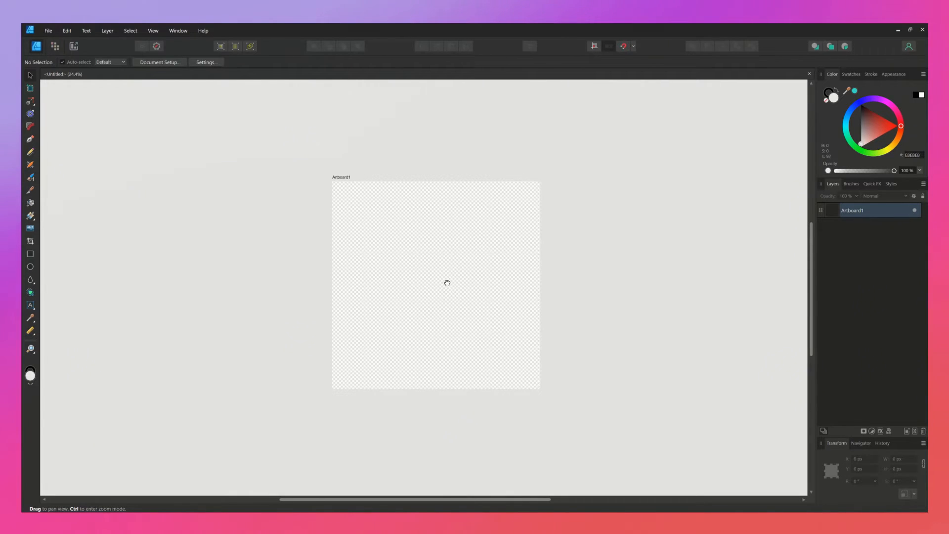
drag(445, 280, 313, 293)
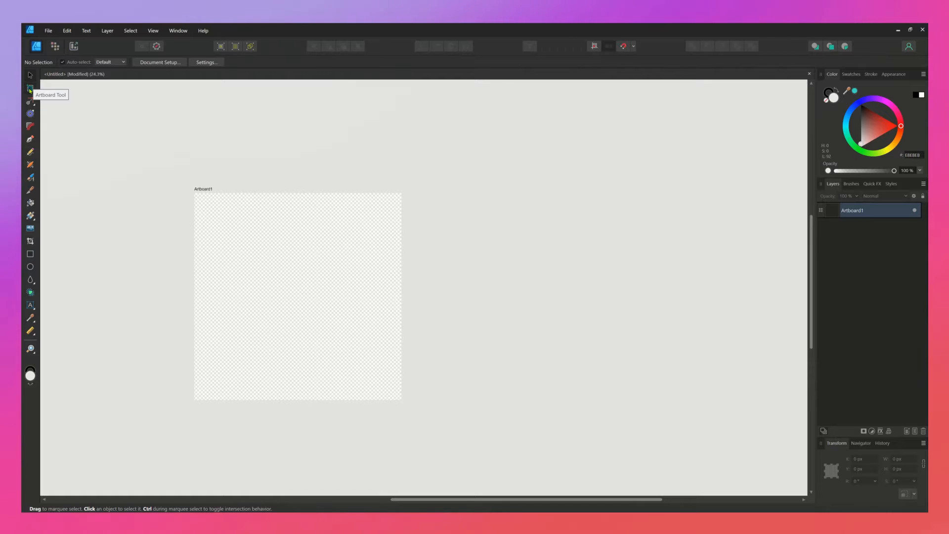
click(29, 89)
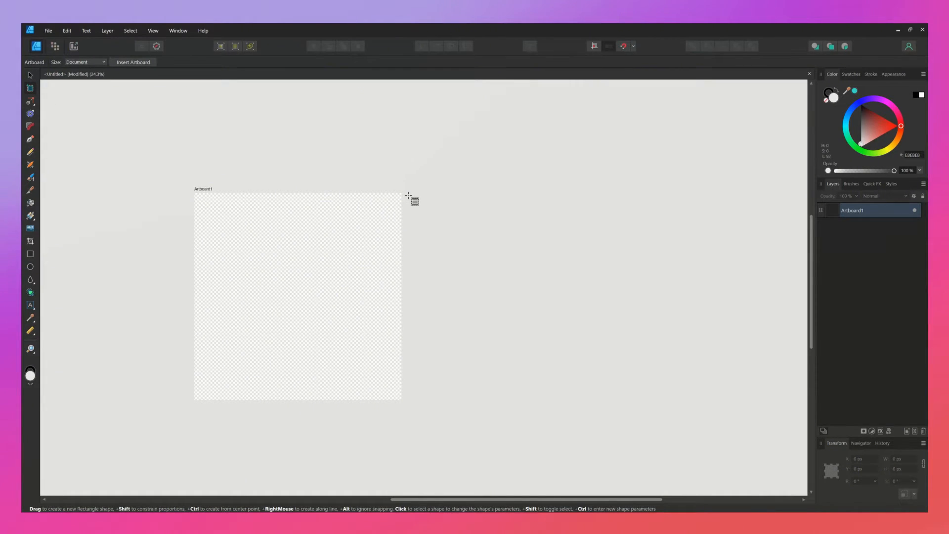
drag(406, 194, 612, 401)
Set the second artboard's width and height to 3600 px
click(903, 460)
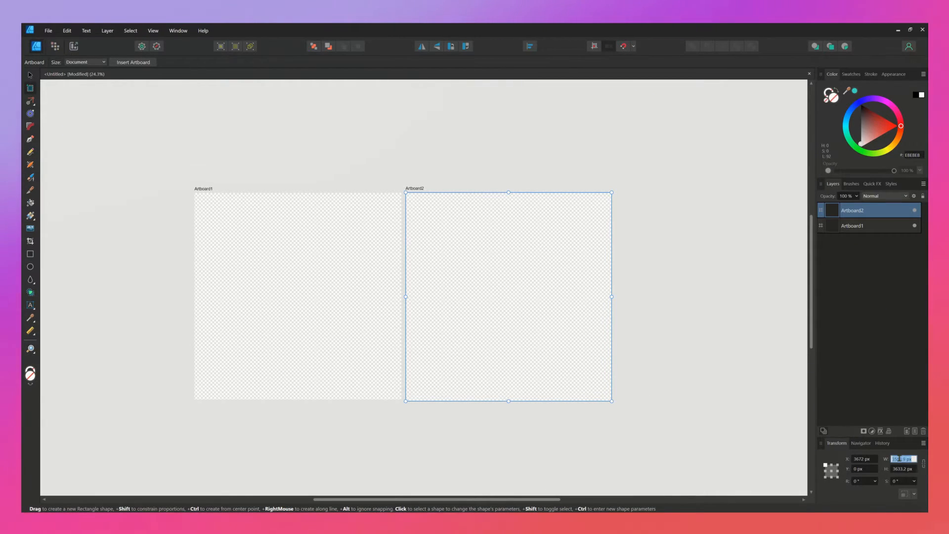
text(3600)
key(Tab)
text(3600)
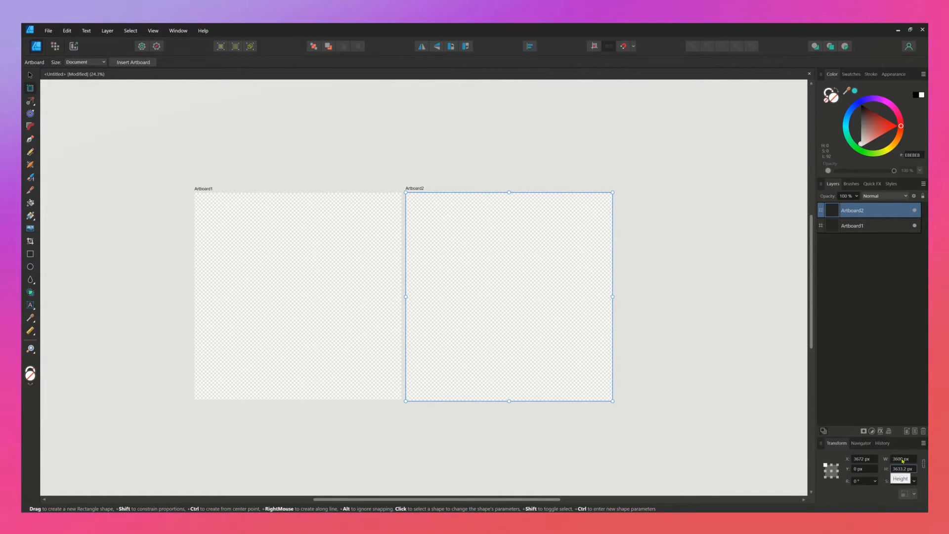
key(Return)
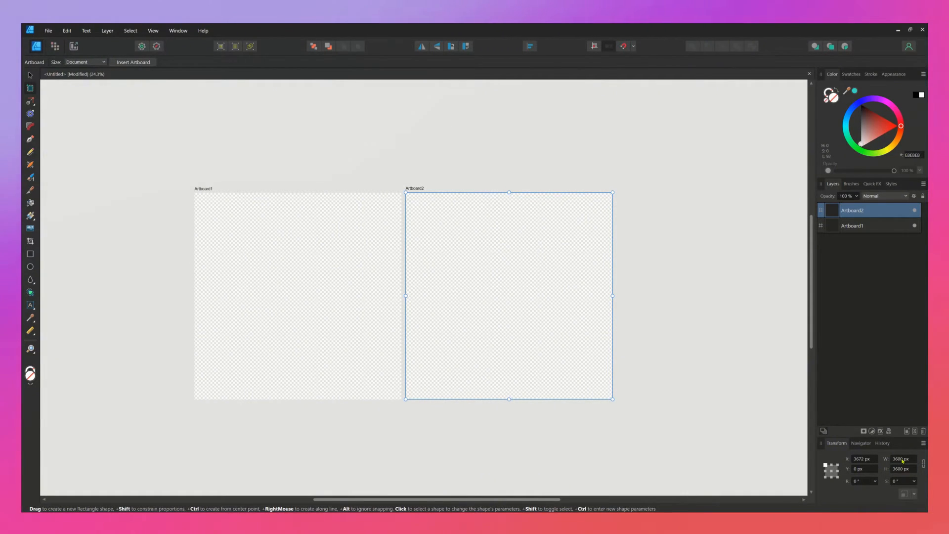
click(678, 461)
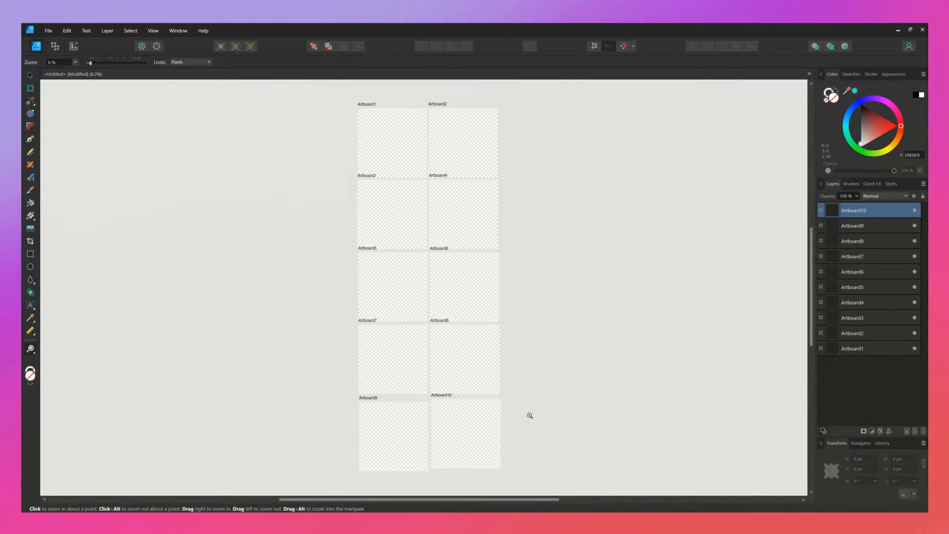
Select the five artboards in the left column and move them slightly away from the right column
click(30, 75)
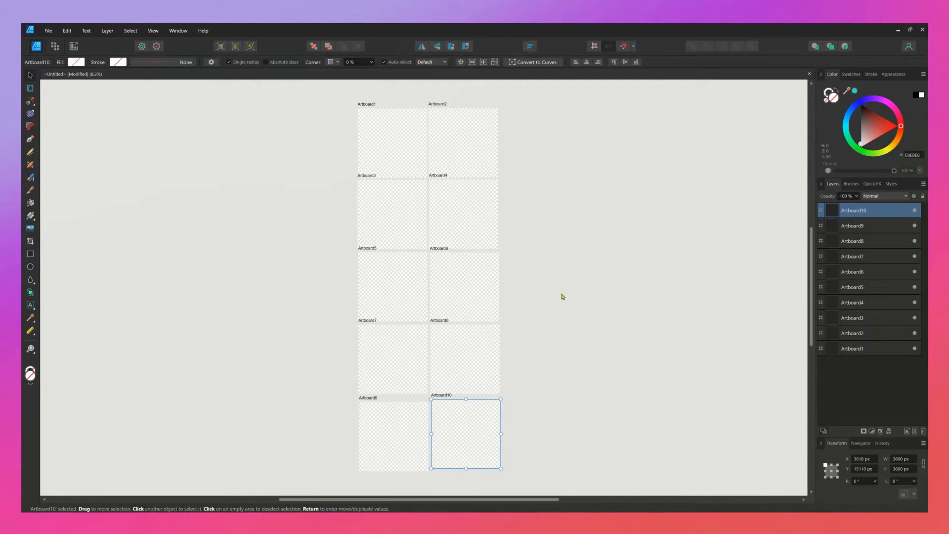
click(565, 297)
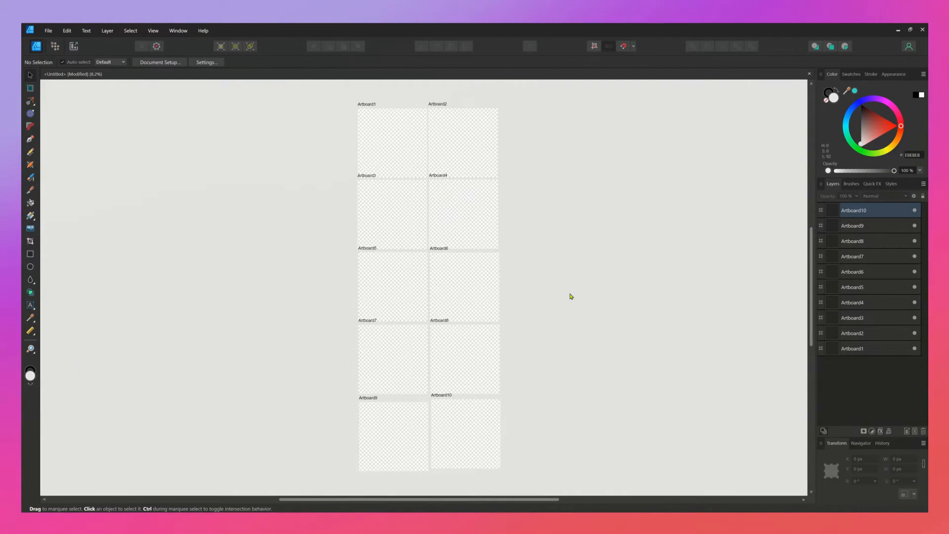
drag(335, 94, 429, 494)
mouse_move(393, 384)
mouse_down()
mouse_move(368, 384)
mouse_move(382, 384)
mouse_up()
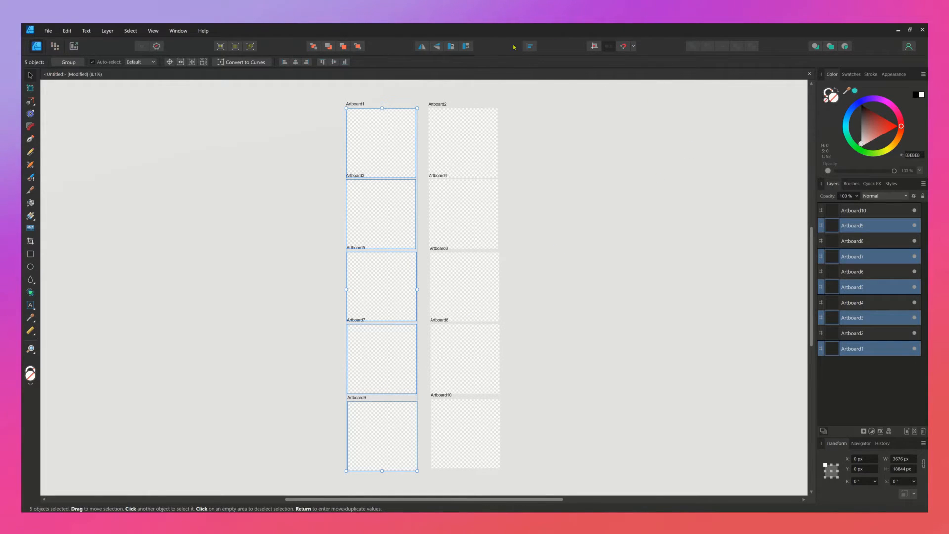
Align the left column's five artboards by their left edges and space them evenly vertically with auto distribute
click(533, 49)
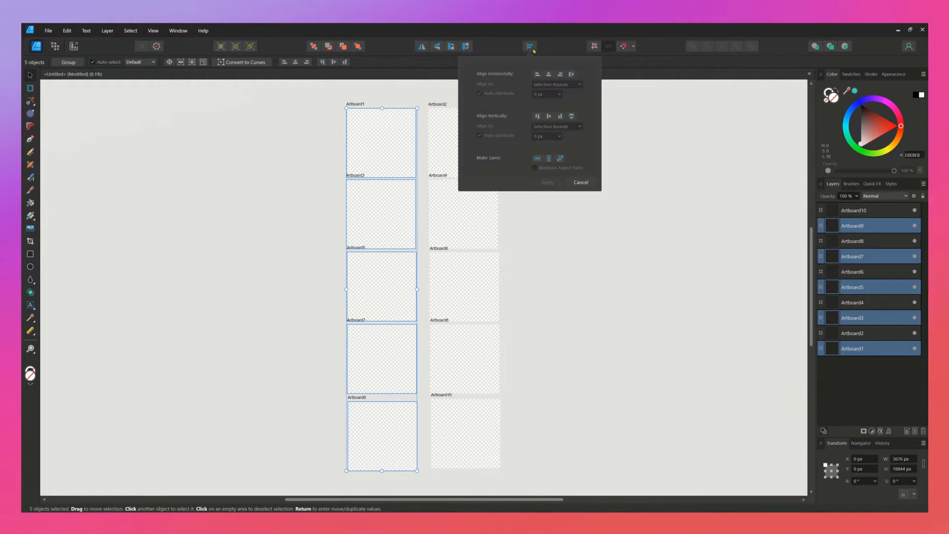
click(537, 74)
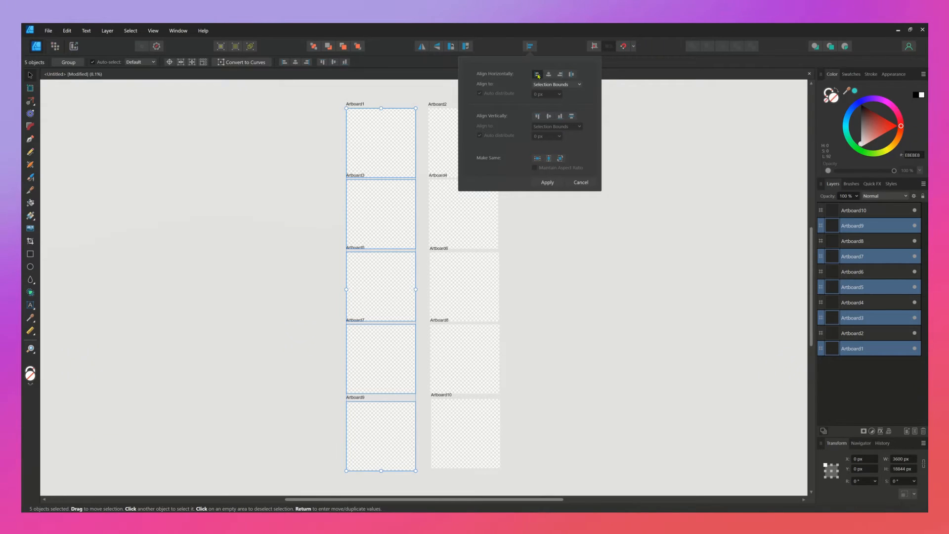
click(573, 120)
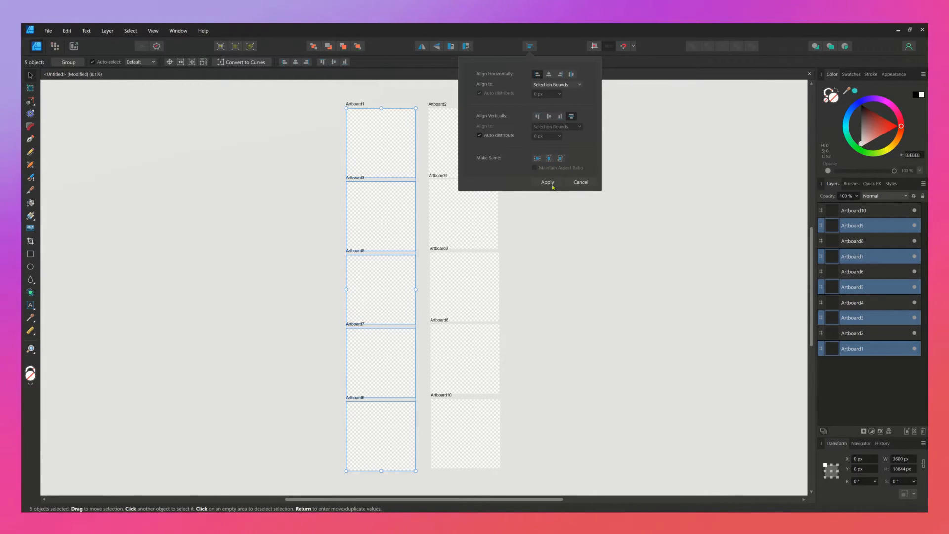
click(552, 187)
Align the right column's five artboards by their right edges and space them evenly vertically
drag(529, 103, 428, 485)
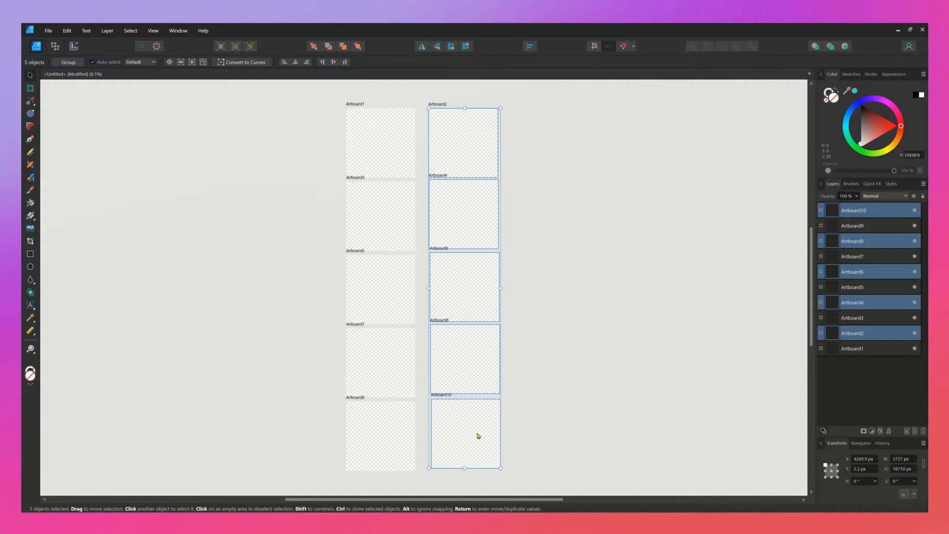
click(529, 46)
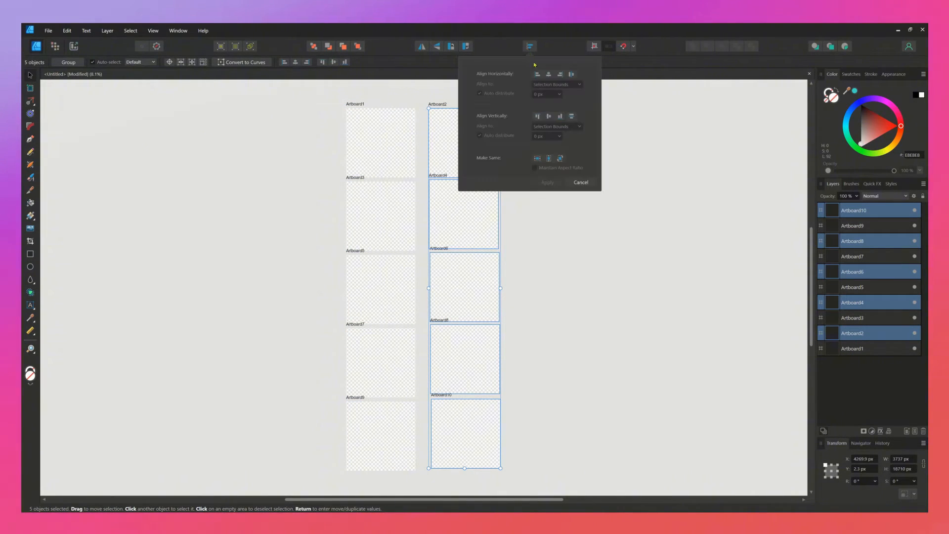
click(561, 74)
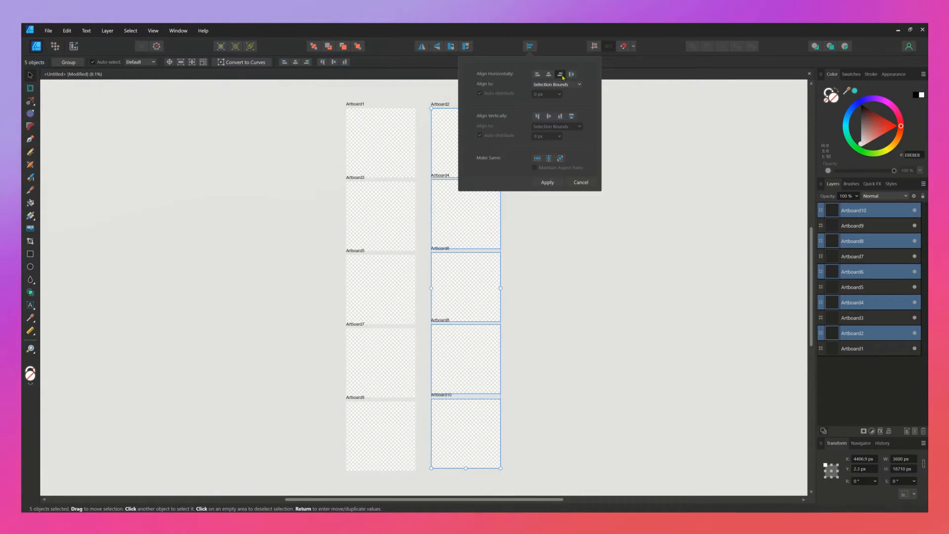
click(571, 117)
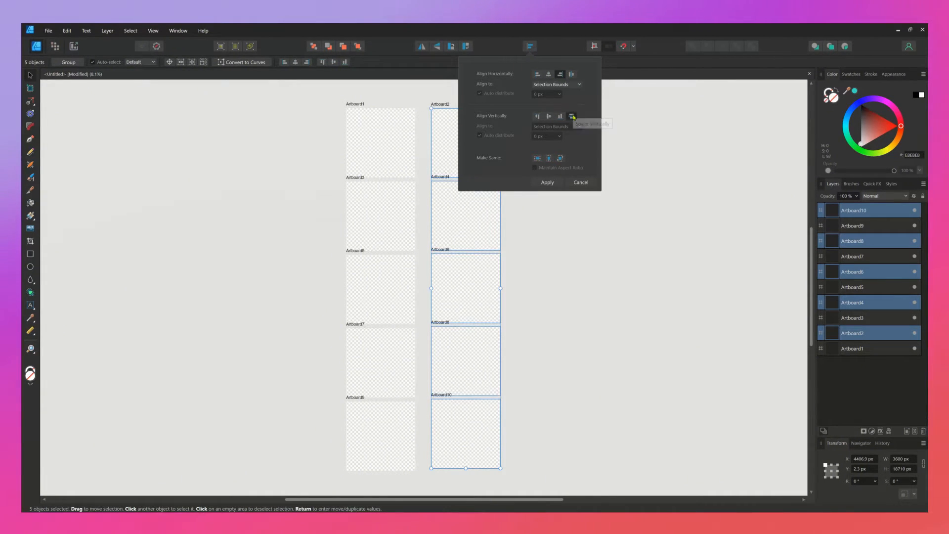
click(547, 182)
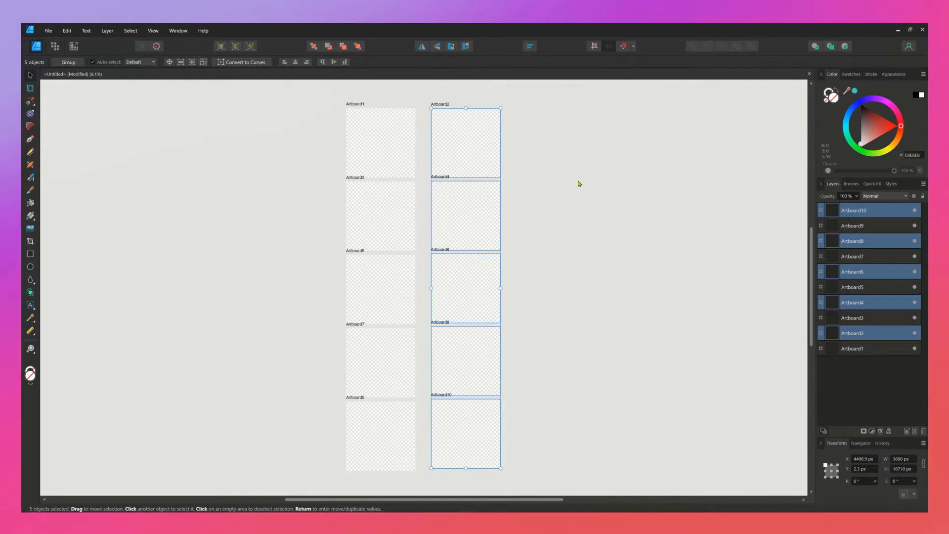
click(562, 267)
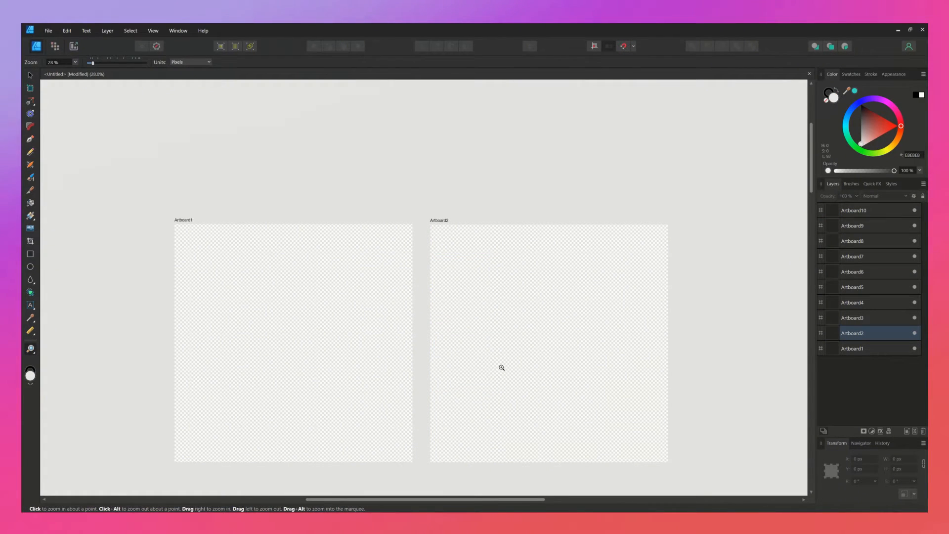
Add the art text "Design Space" in Arial, about 244.5 pt, above Artboard1 and Artboard2
click(30, 306)
drag(268, 91, 267, 152)
text(Desi)
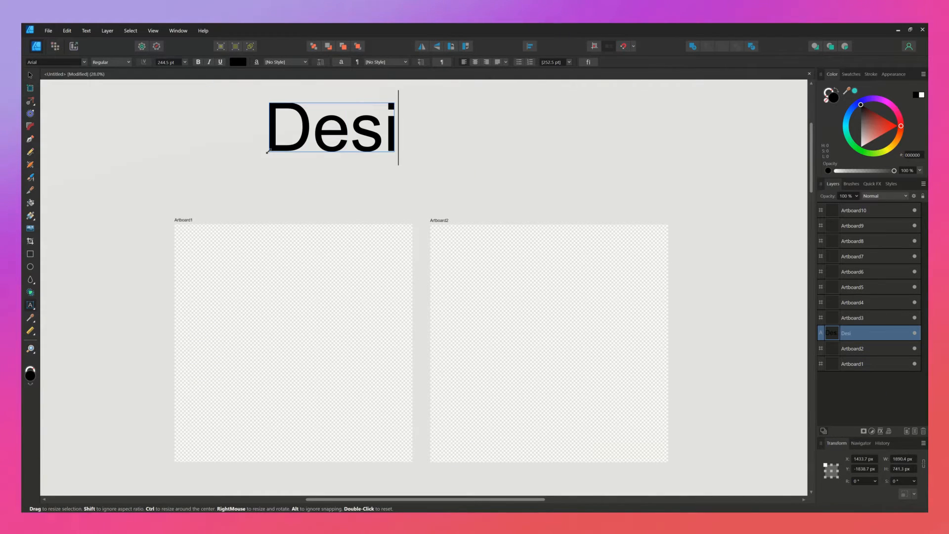
text(gn Spac)
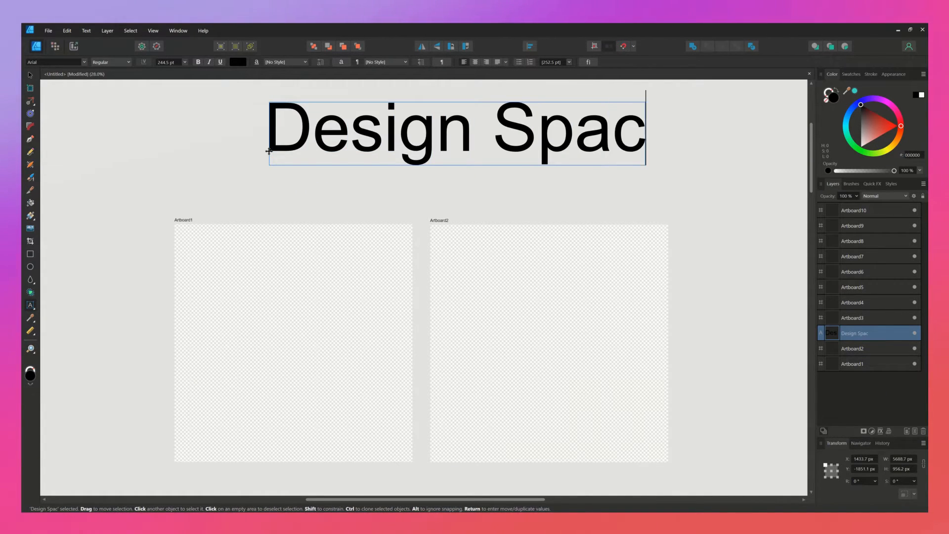
text(e)
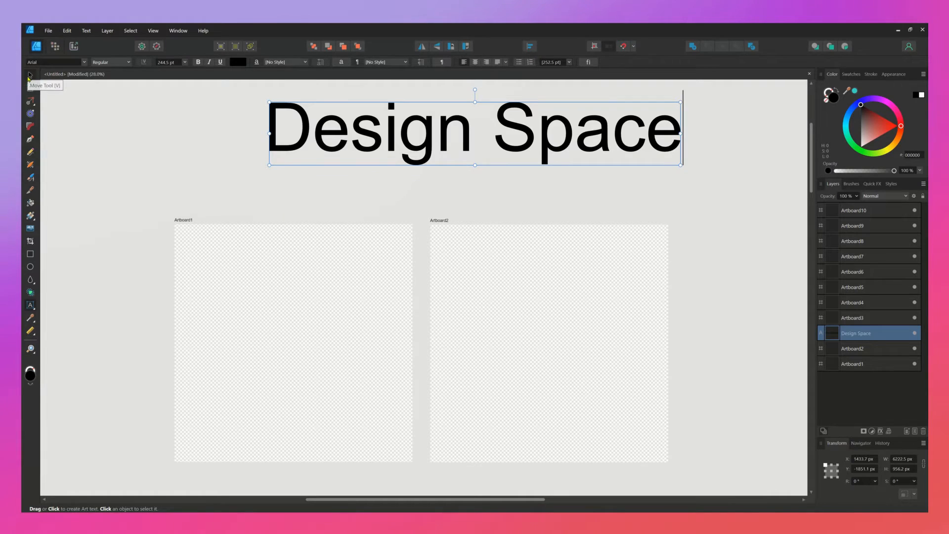
Shrink the Design Space heading to about 101.4 pt and place it centred above the gap between the first two artboards
click(28, 76)
drag(424, 137, 383, 144)
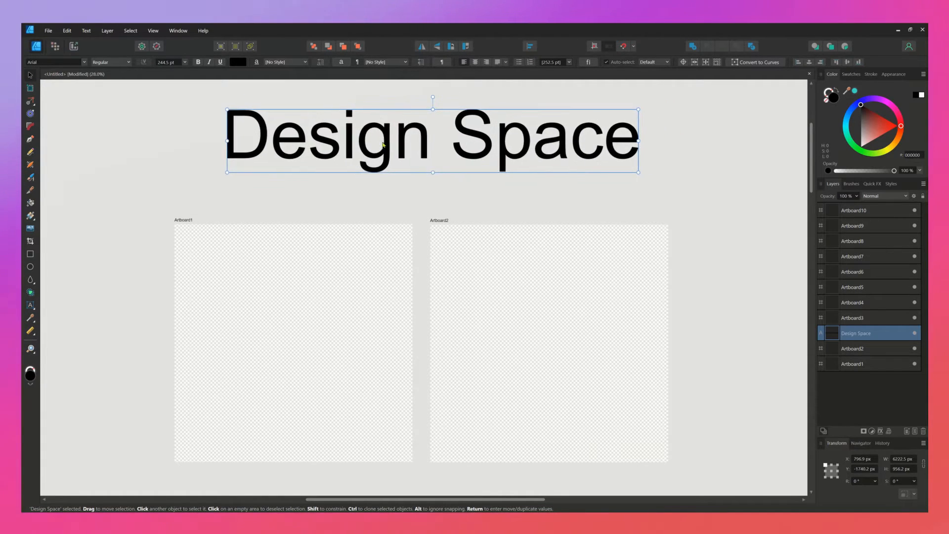
drag(631, 110, 454, 186)
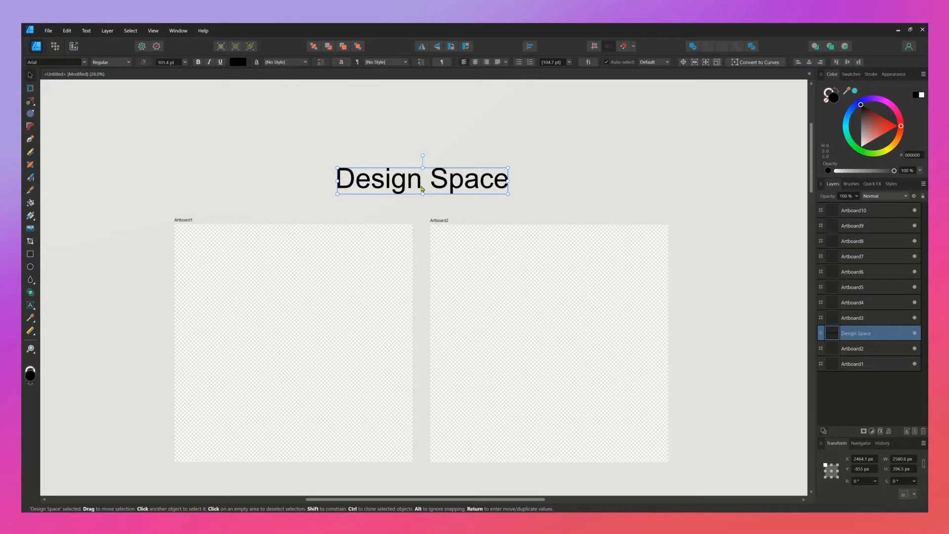
Change the Design Space heading's font to Baby Angelo and its fill to bright pink (FF009A)
click(54, 62)
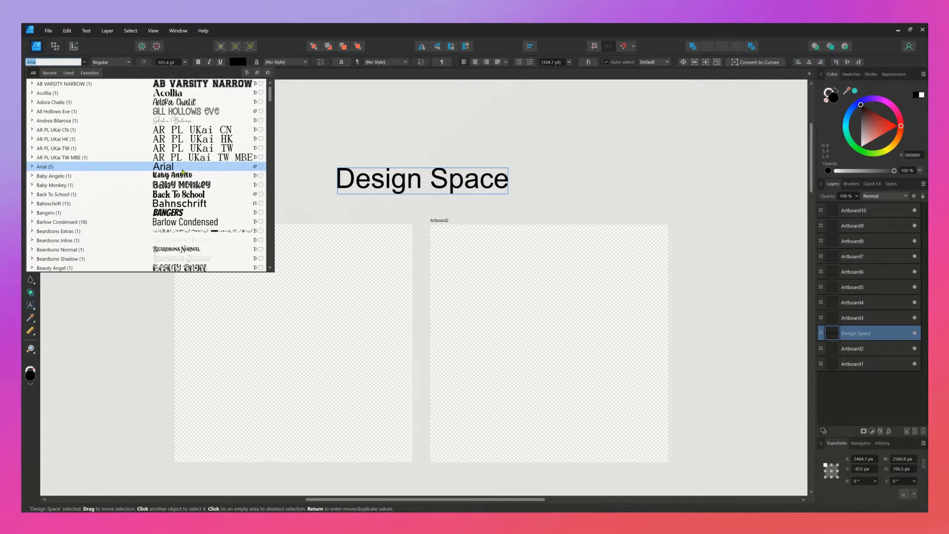
click(182, 176)
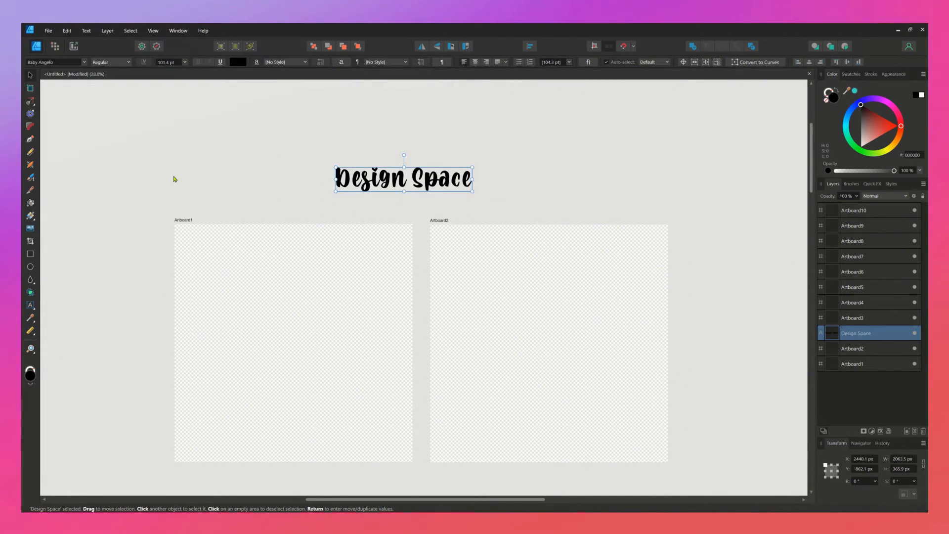
click(887, 109)
click(898, 112)
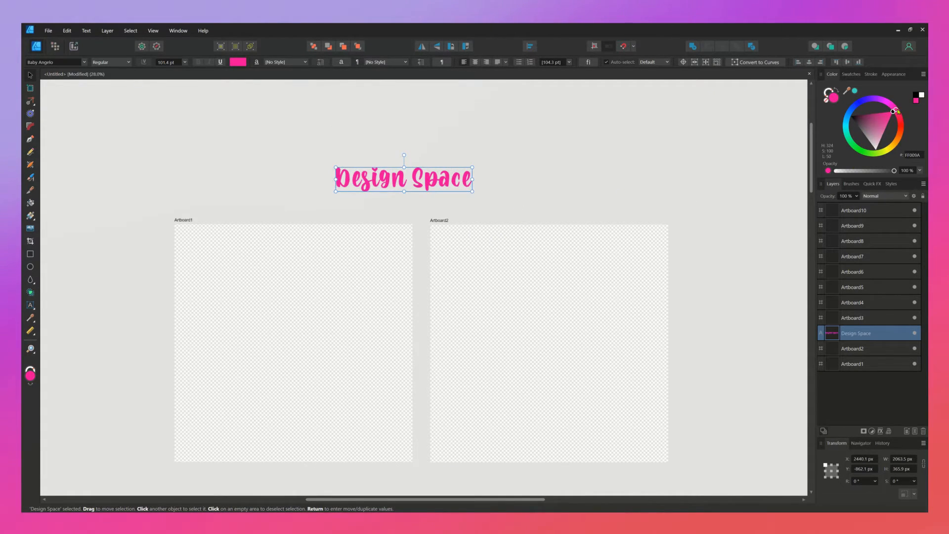
click(522, 171)
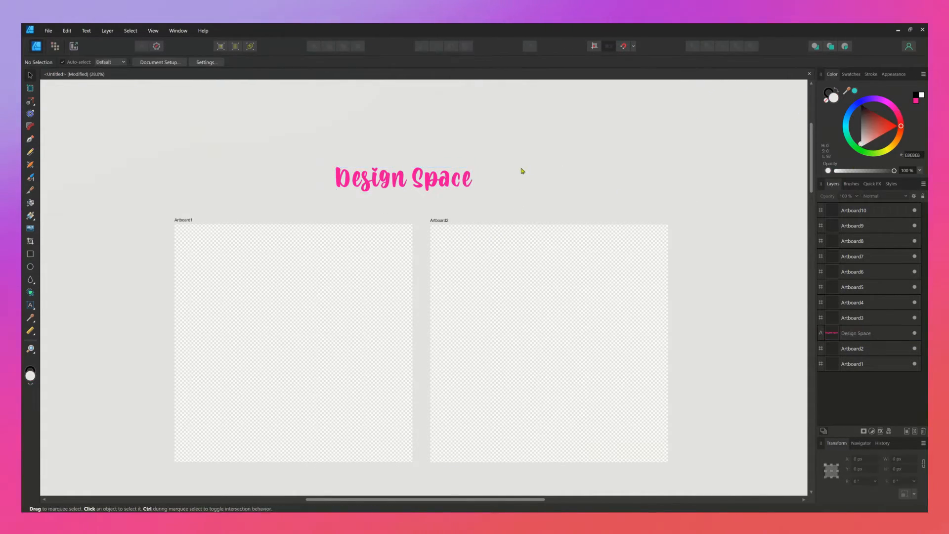
Copy the Design Space heading to the area just left of Artboard1 and shrink the copy to about 48.5 pt
click(430, 177)
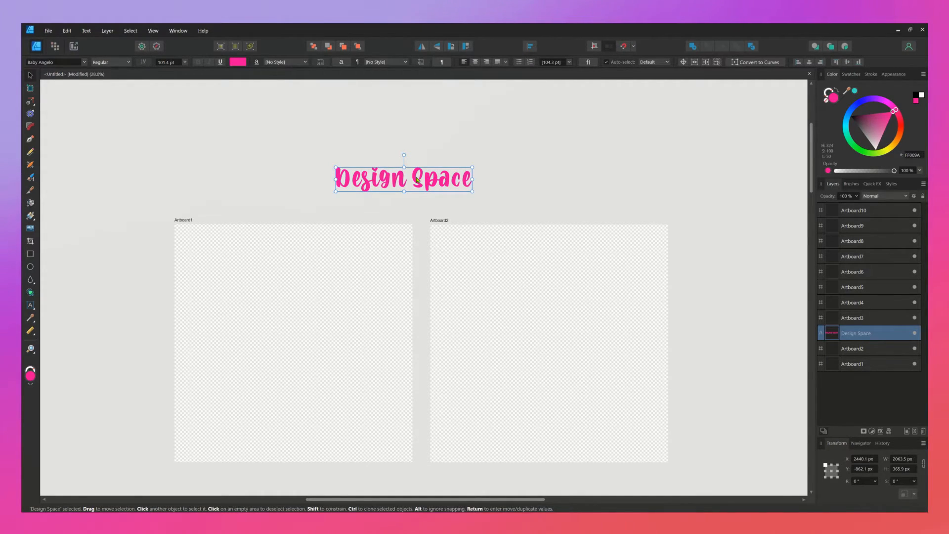
drag(417, 180, 133, 203)
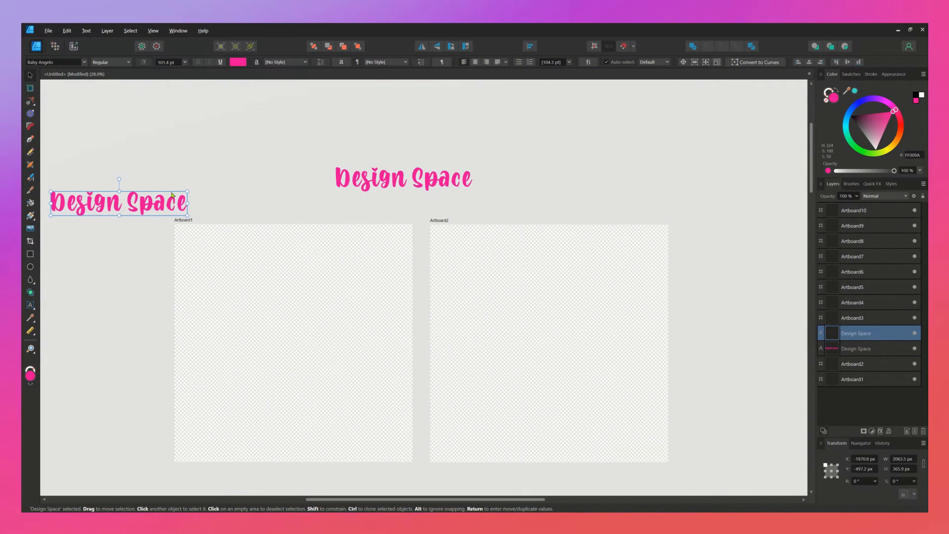
drag(187, 191, 114, 216)
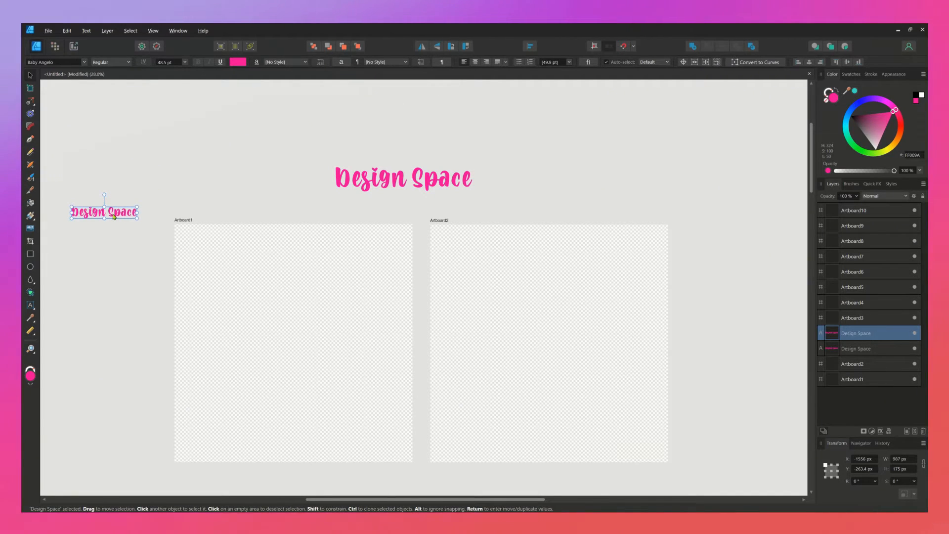
Change the text of the small Design Space copy beside Artboard1 to INSPO
triple_click(114, 216)
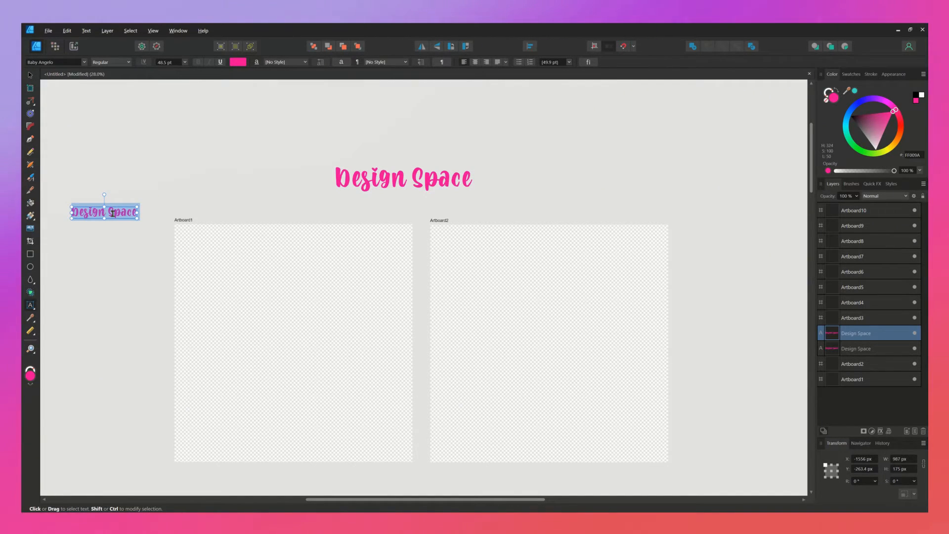
text(INSPO)
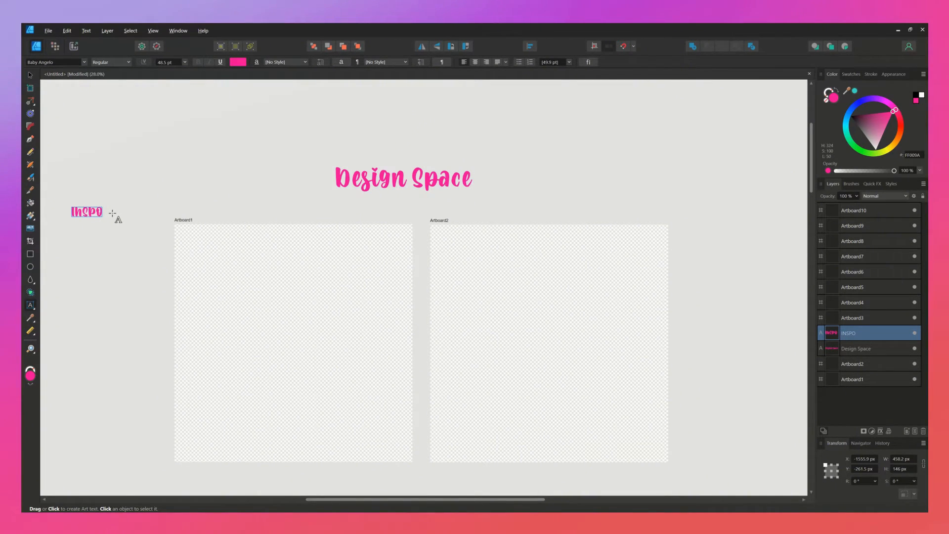
key(Escape)
Copy the INSPO label to the area just right of Artboard2 and change the copy's text to Scratch Paper
mouse_move(83, 212)
mouse_down()
mouse_move(405, 232)
mouse_move(717, 232)
mouse_move(725, 216)
mouse_up()
double_click(723, 216)
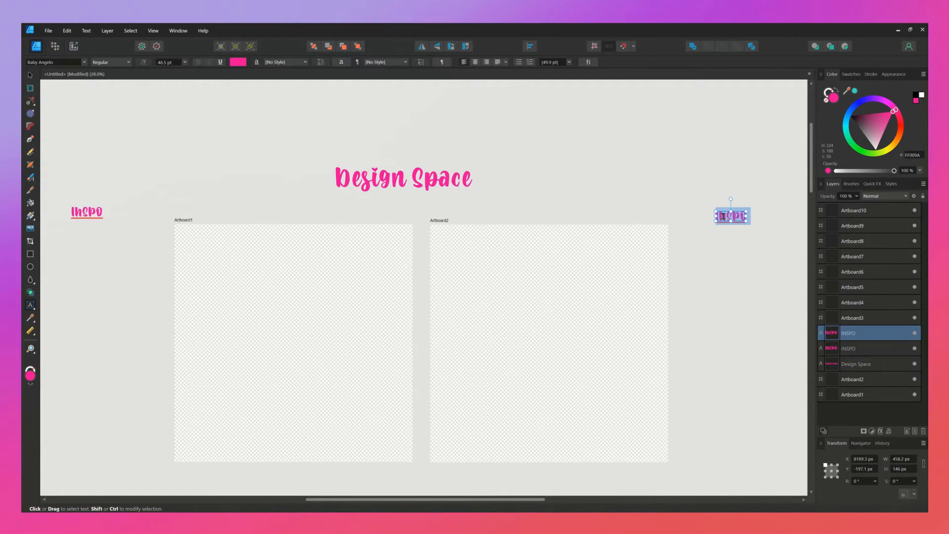
text(Scr)
text(atch Paper)
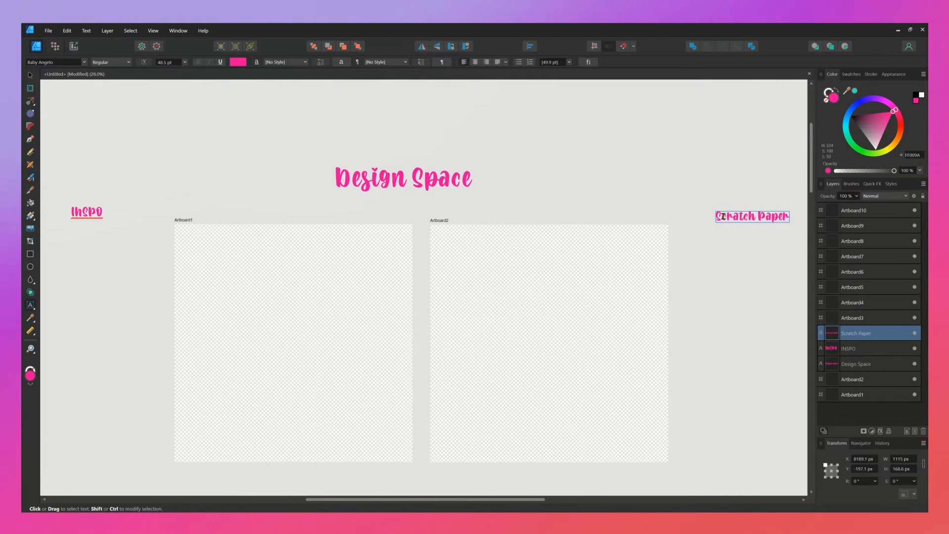
key(Escape)
Copy the Scratch Paper label to the space above the Design Space heading and change the copy's text to Colors:
drag(731, 216, 463, 103)
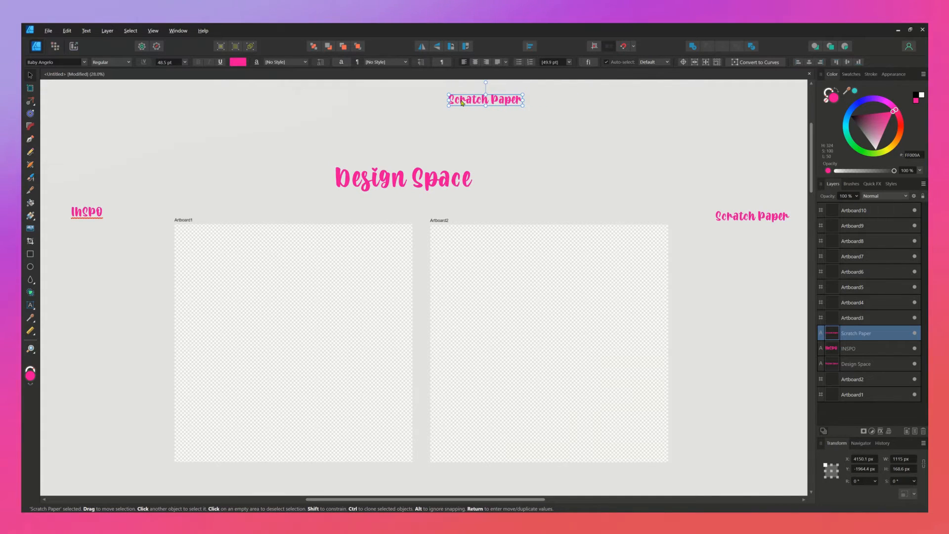
double_click(462, 100)
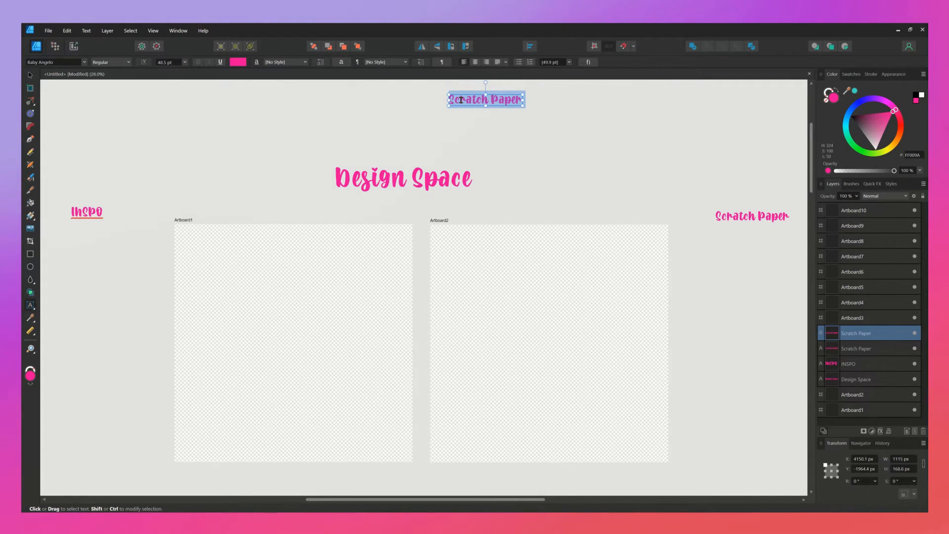
text(Colors)
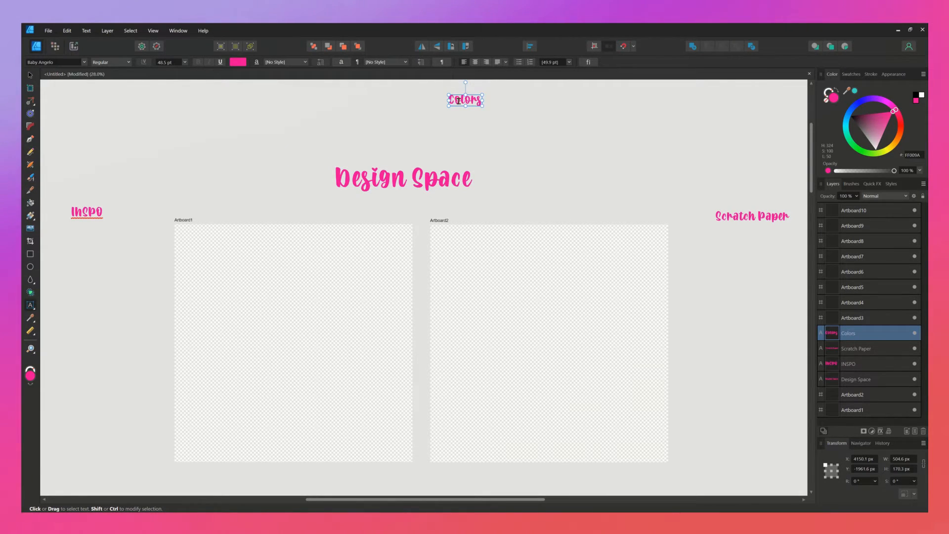
text(:)
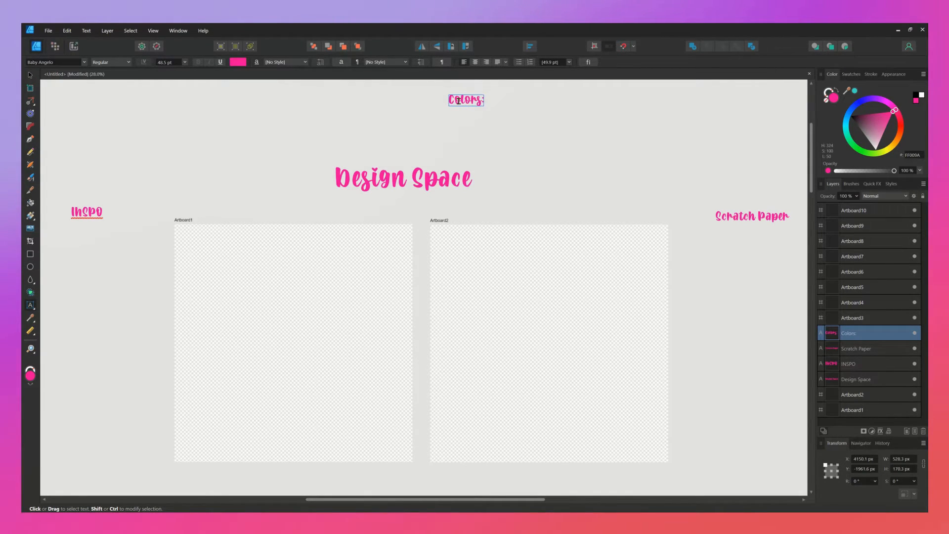
key(Escape)
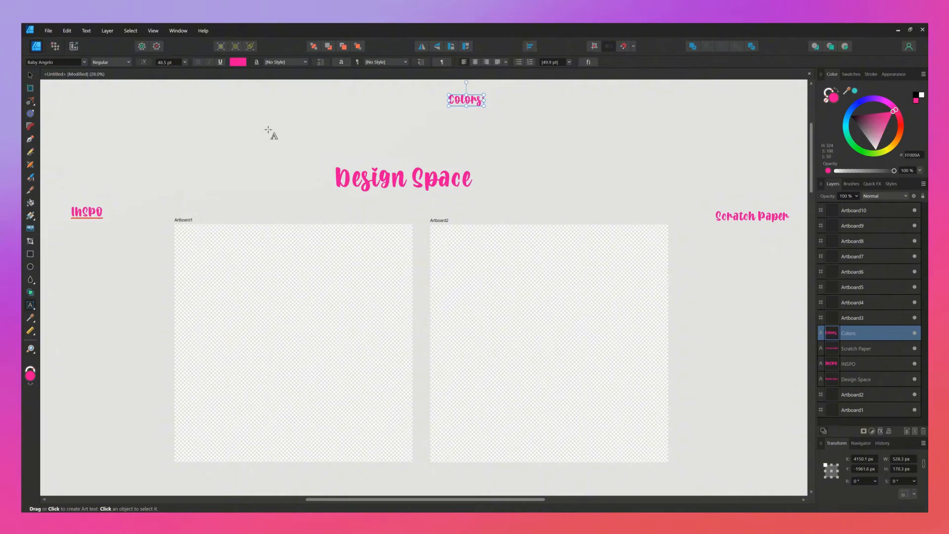
Align the INSPO and Scratch Paper labels vertically by their middles within the selection bounds
click(29, 75)
drag(92, 203, 731, 212)
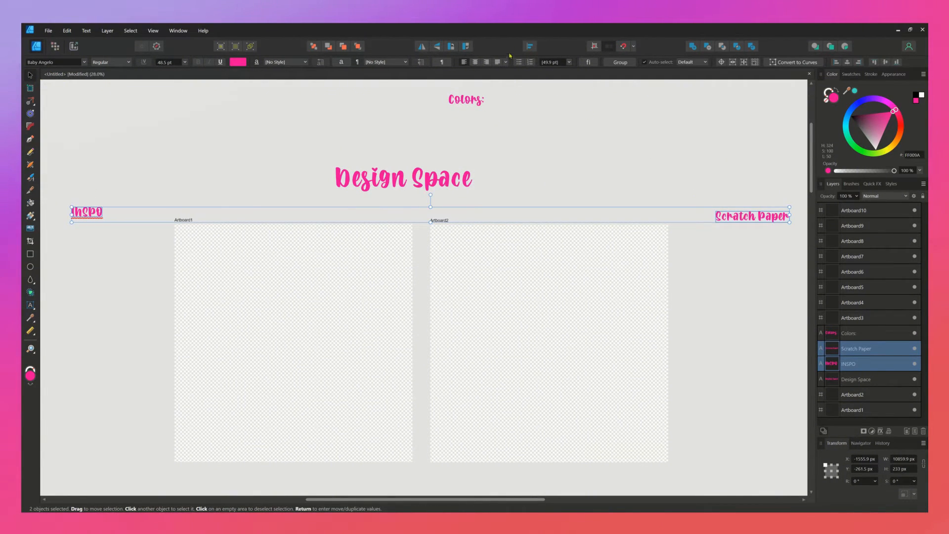
click(529, 45)
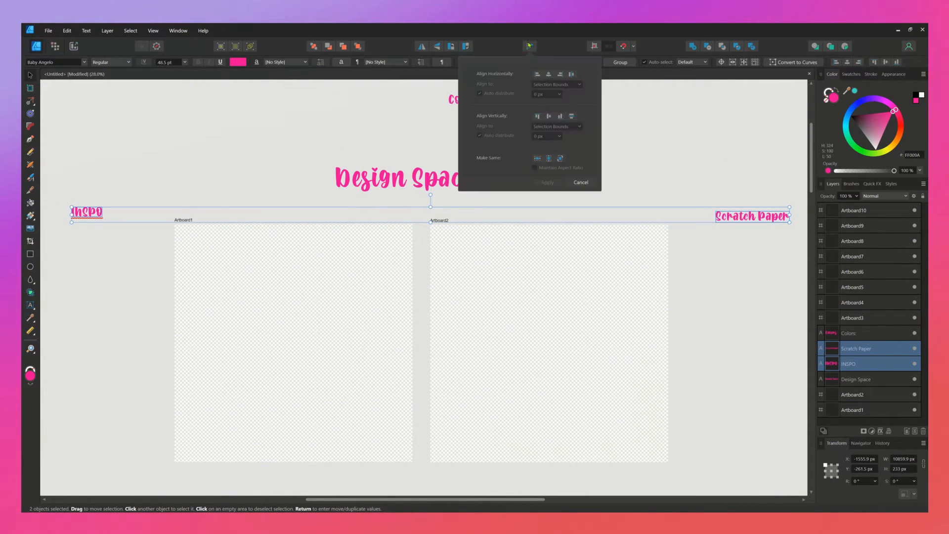
click(549, 116)
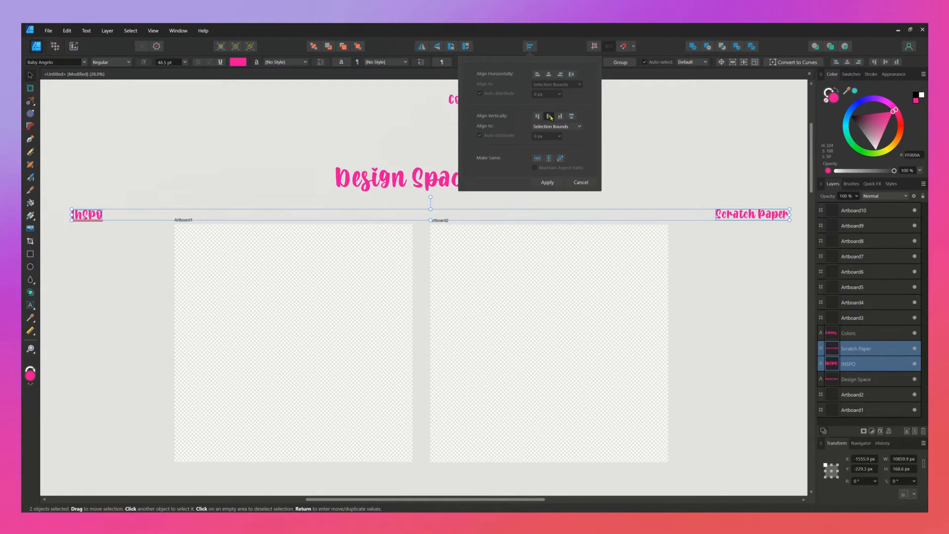
click(547, 183)
click(549, 187)
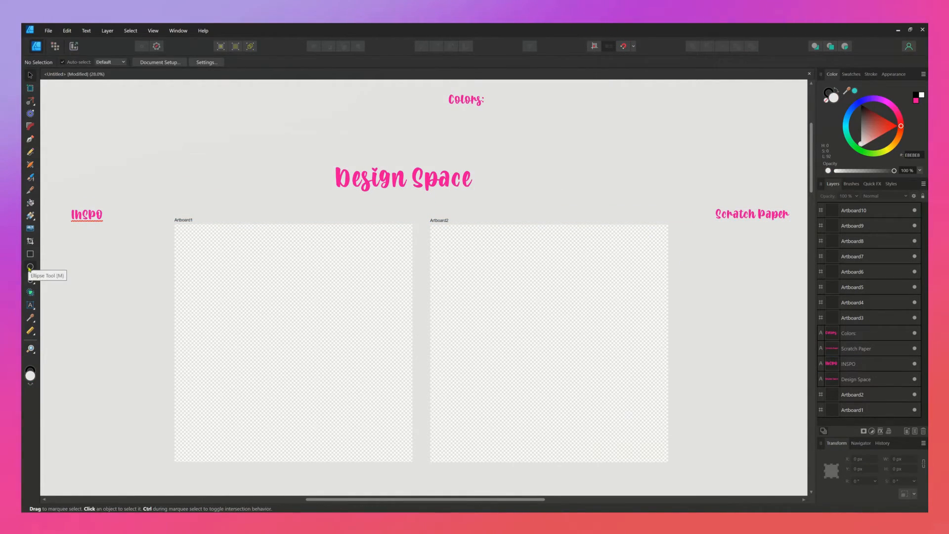
Draw a circle about 508 px wide just right of the Colors: label and fill it with white (FFFFFF)
click(31, 267)
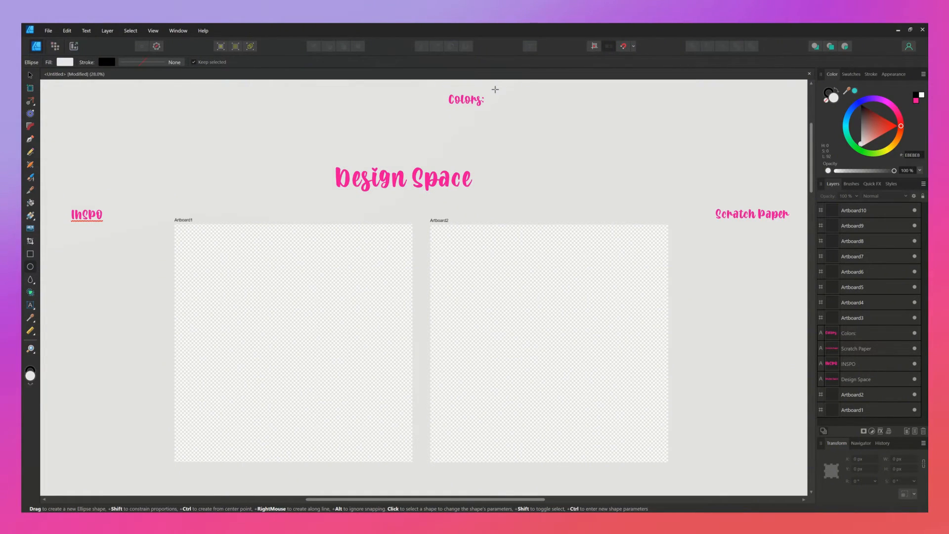
drag(495, 90, 499, 112)
key(v)
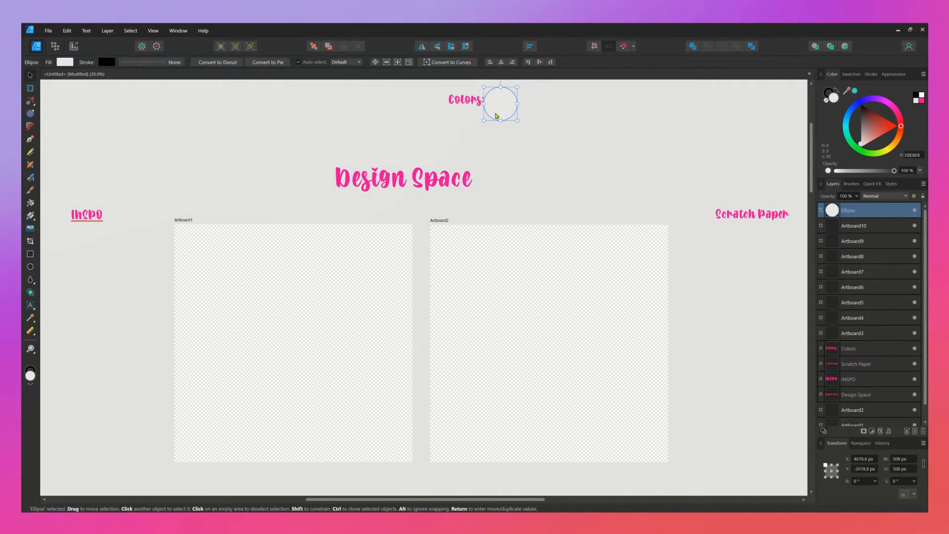
click(861, 149)
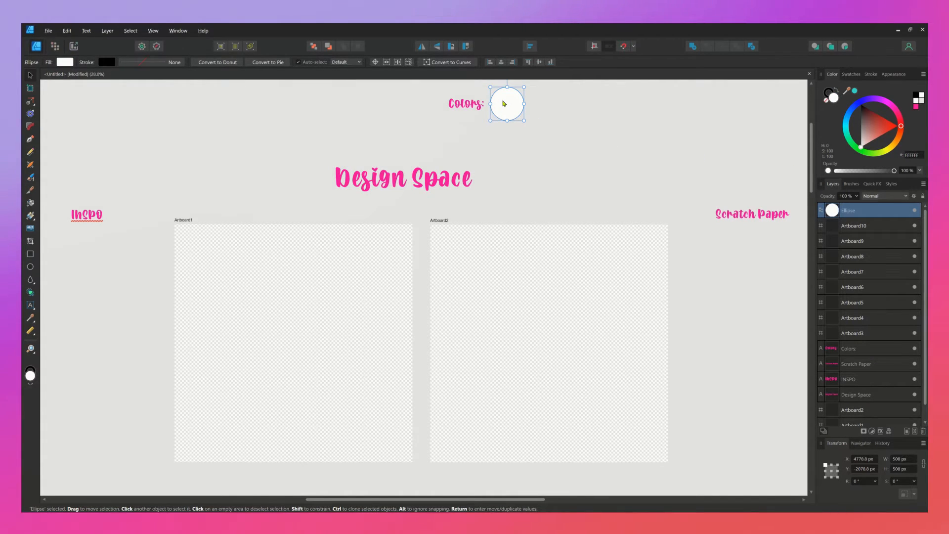
Copy the white circle into a row of five beside the Colors: label, then align and space the circles evenly
drag(505, 104, 663, 102)
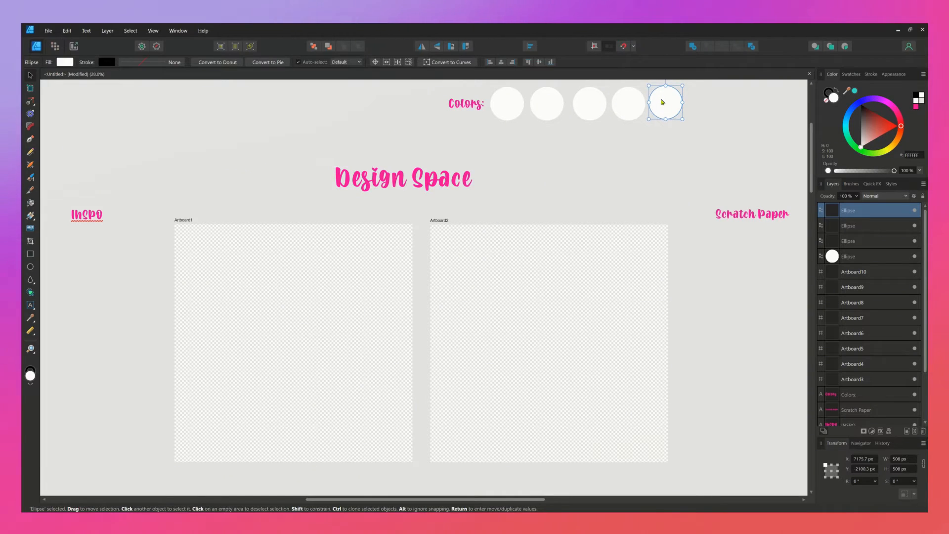
click(724, 103)
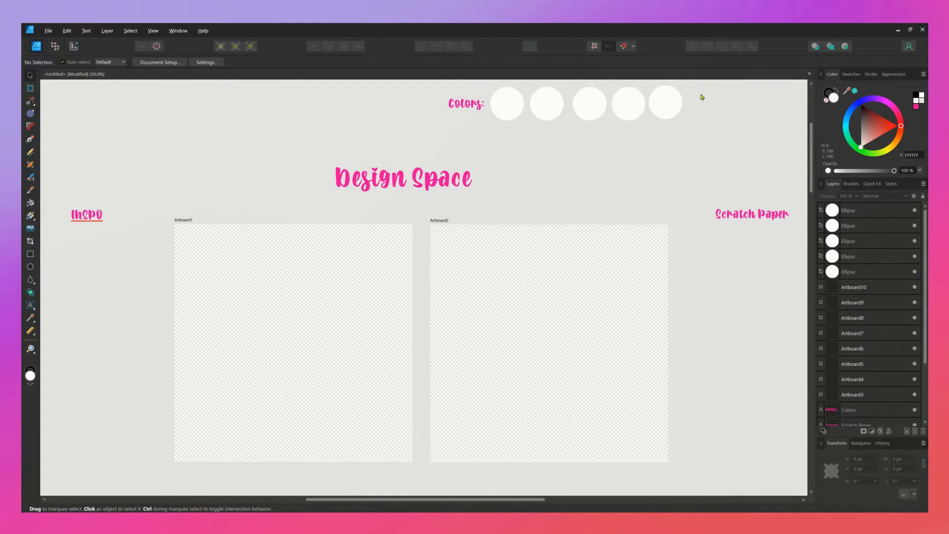
drag(702, 95, 496, 134)
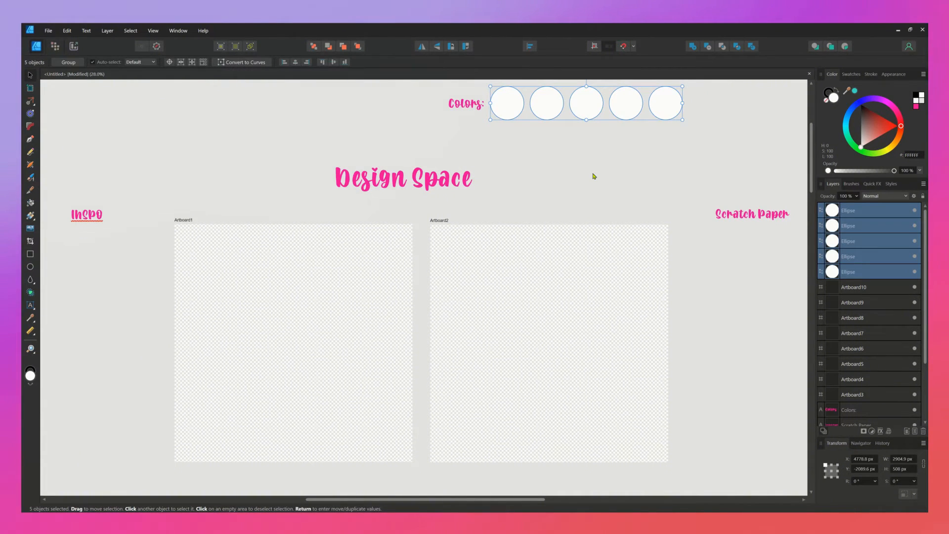
Group the five white circles and name the group Colors
key(ctrl+g)
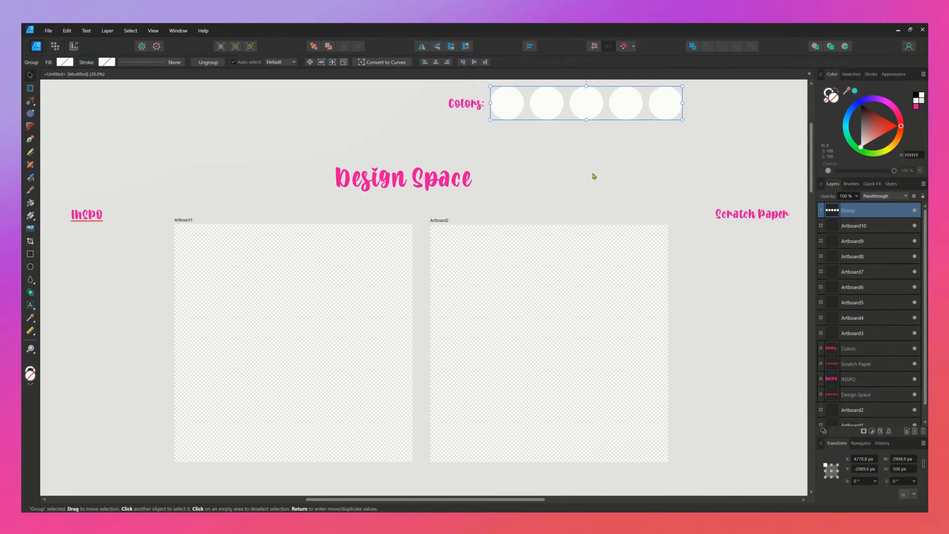
double_click(866, 210)
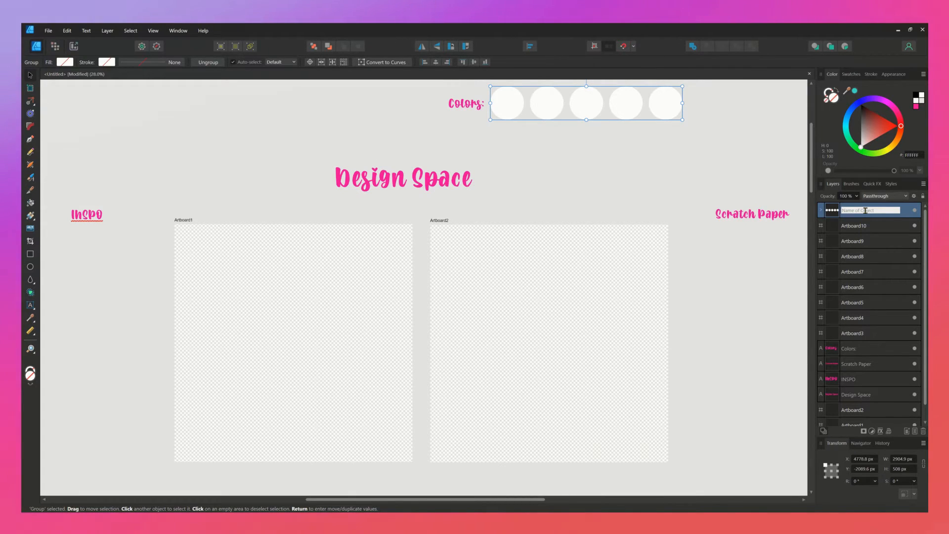
text(Colors)
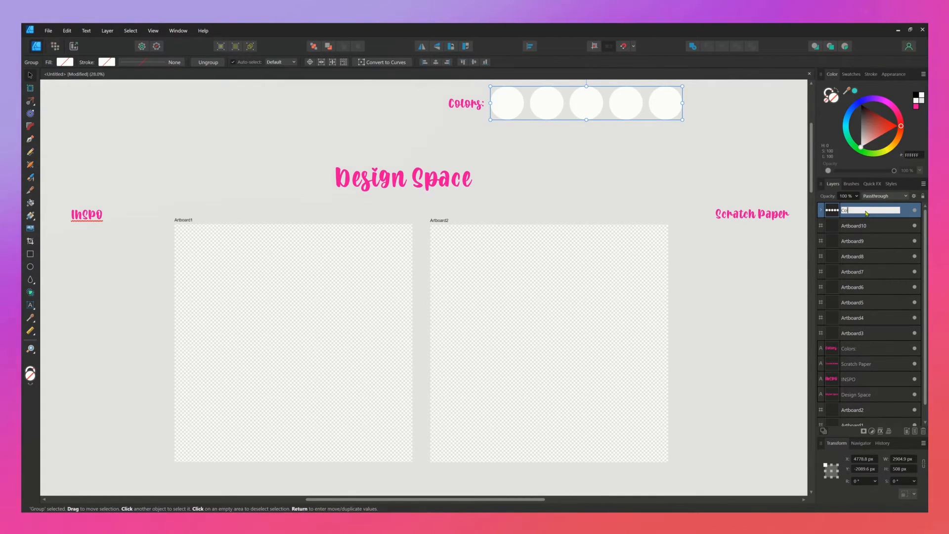
click(797, 252)
Group the Colors, Scratch Paper, INSPO and Design Space text layers and name the group Text
scroll(851, 304, down, 1)
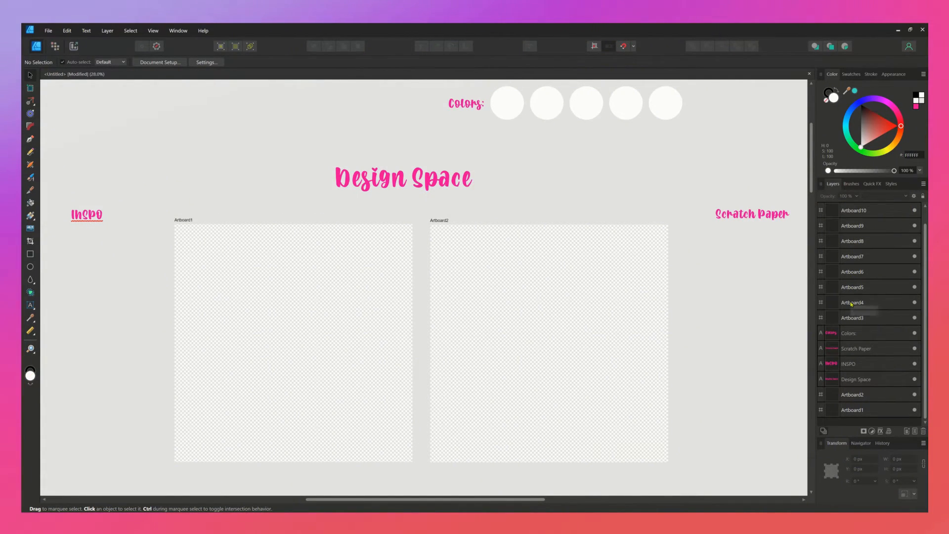
click(850, 333)
shift+click(851, 379)
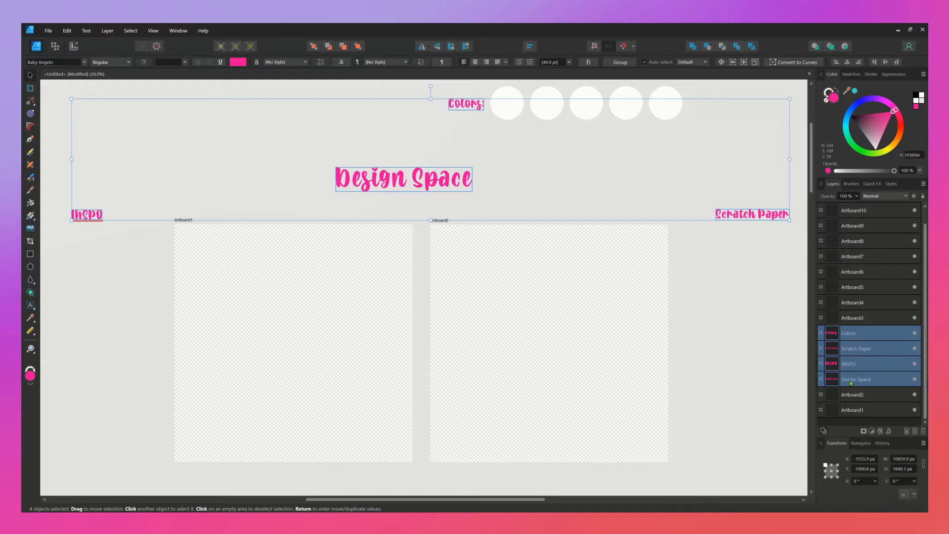
key(ctrl+g)
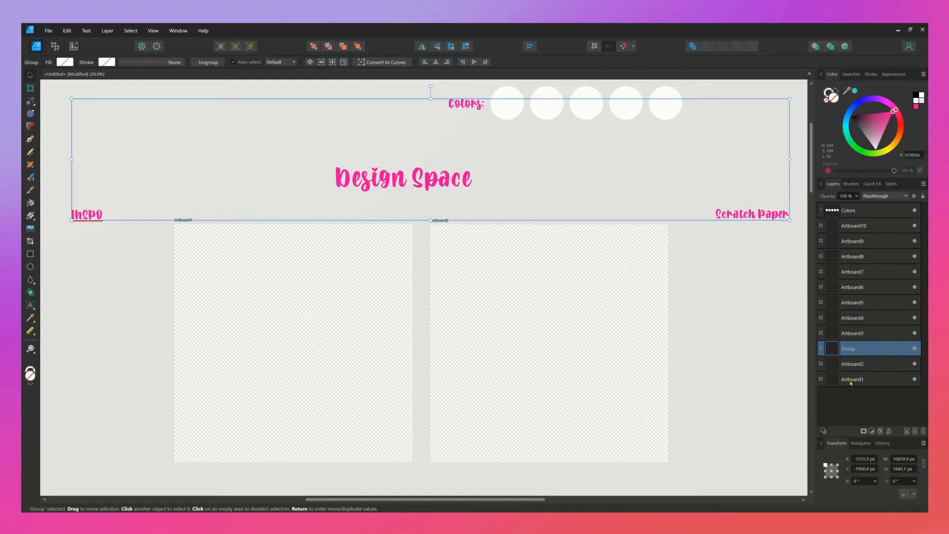
double_click(854, 354)
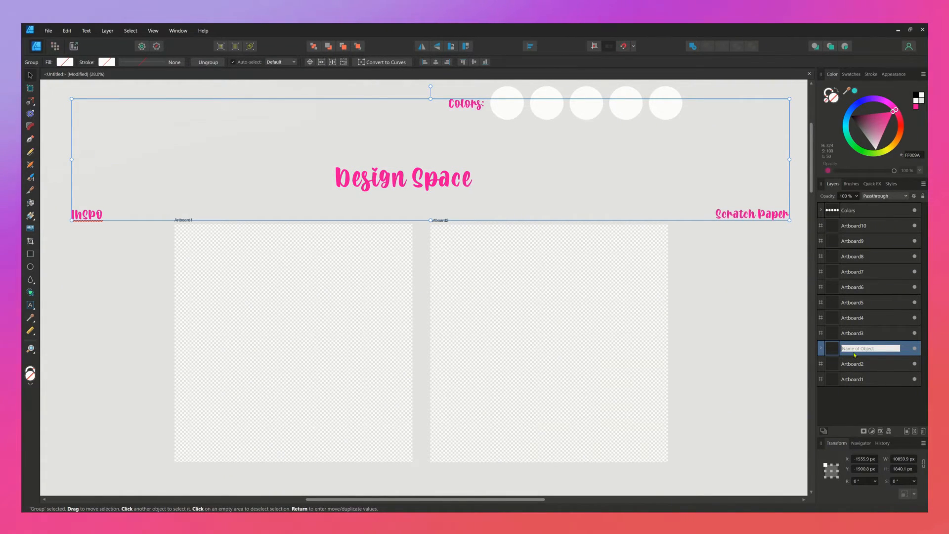
text(Te)
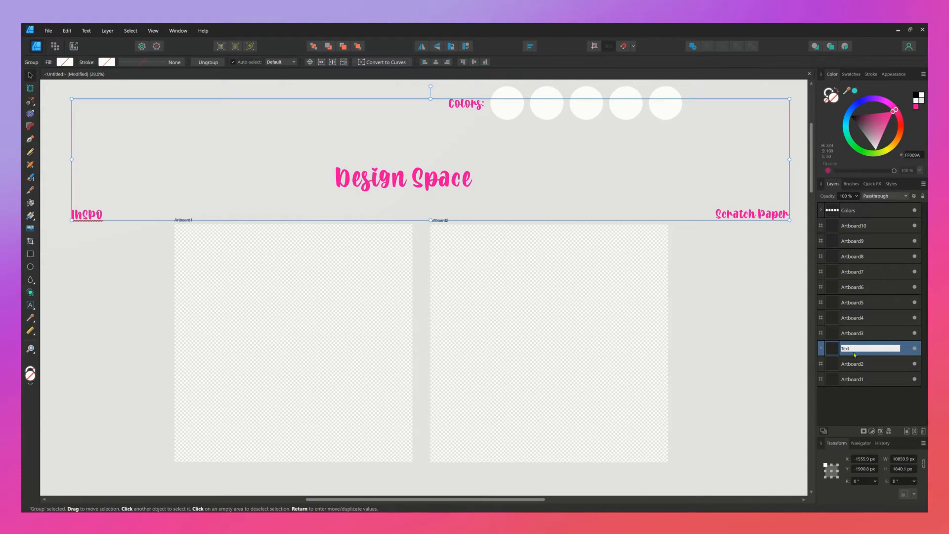
text(xt)
Move the Colors circle group to the end of the layer stack, below Artboard1
drag(849, 210, 840, 402)
click(772, 402)
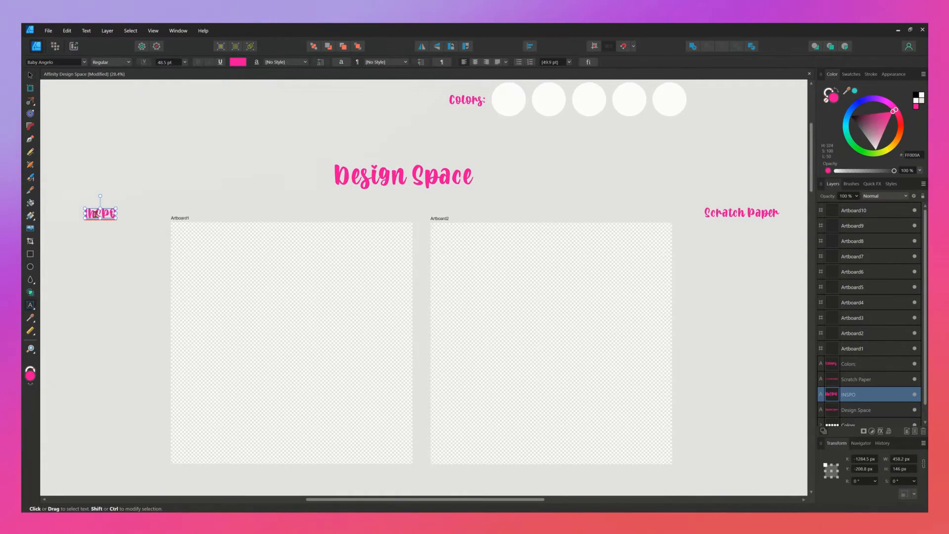
Clear the spelling flag on the INSPO label
right_click(97, 217)
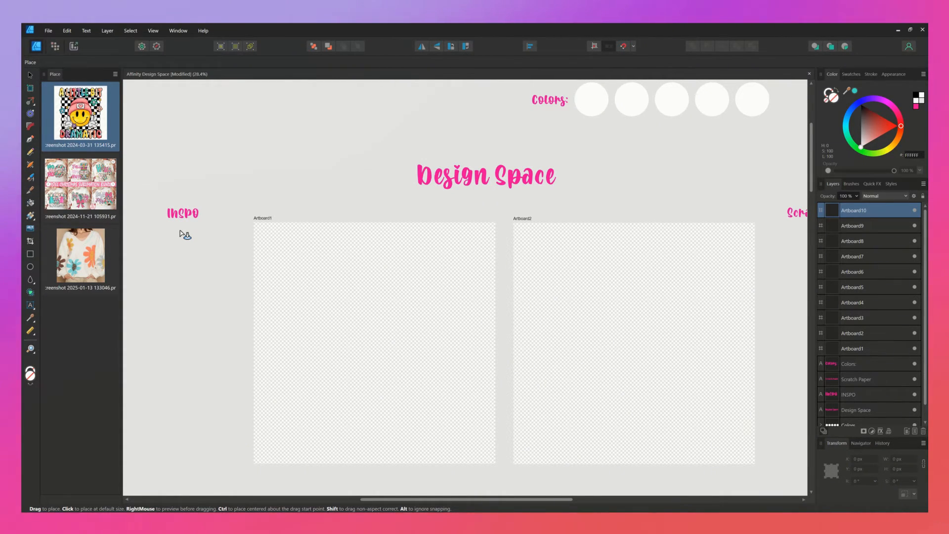
Place the three inspiration screenshots around the INSPO label, sizing the 2024-11-21 image to about 1311 × 934 px across Artboard1's left edge
click(146, 244)
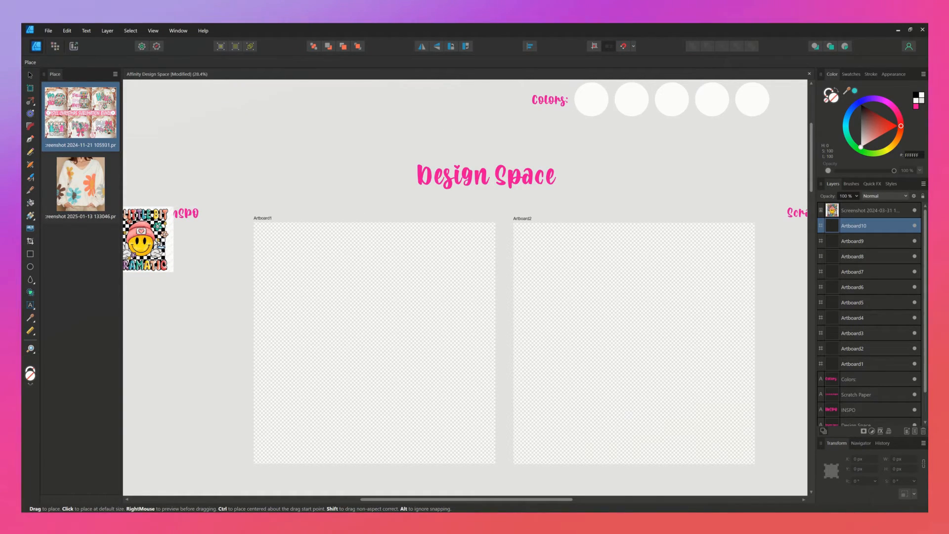
drag(188, 236, 250, 340)
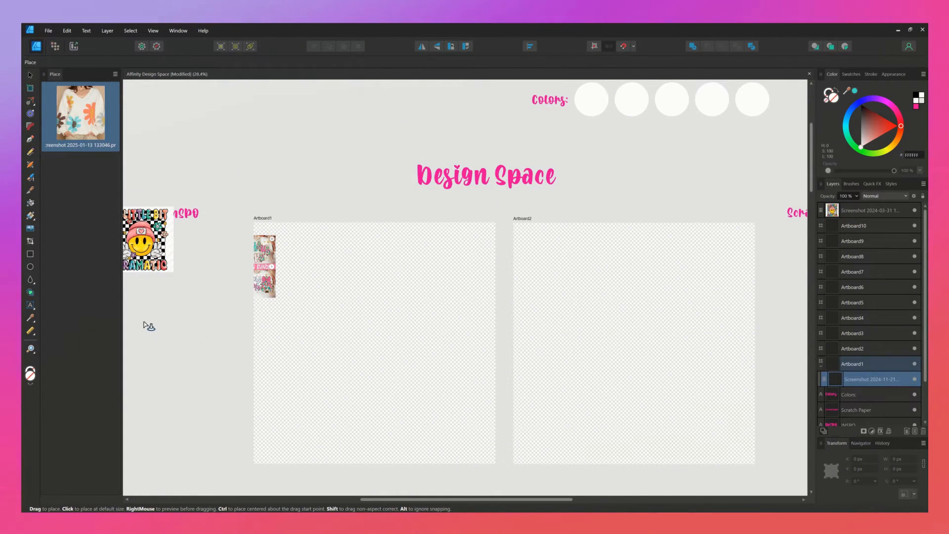
click(144, 323)
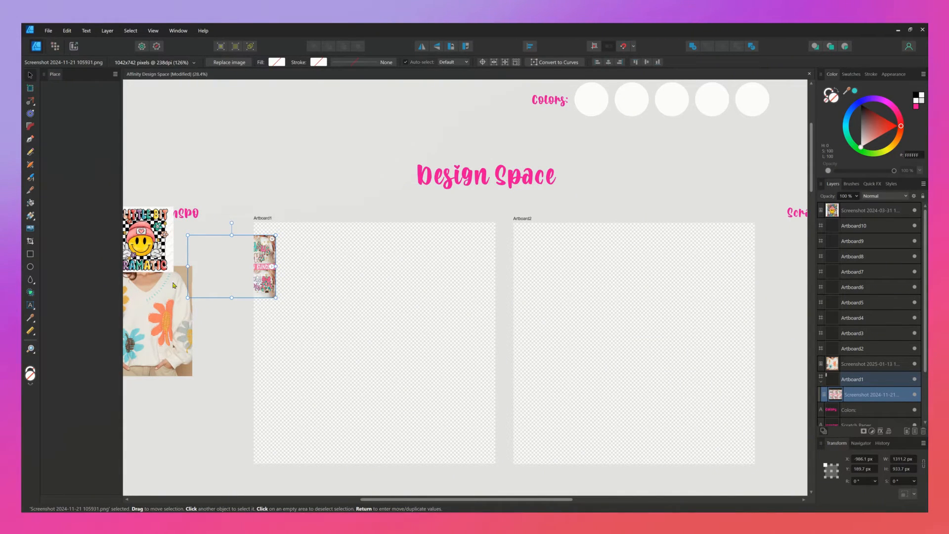
click(138, 147)
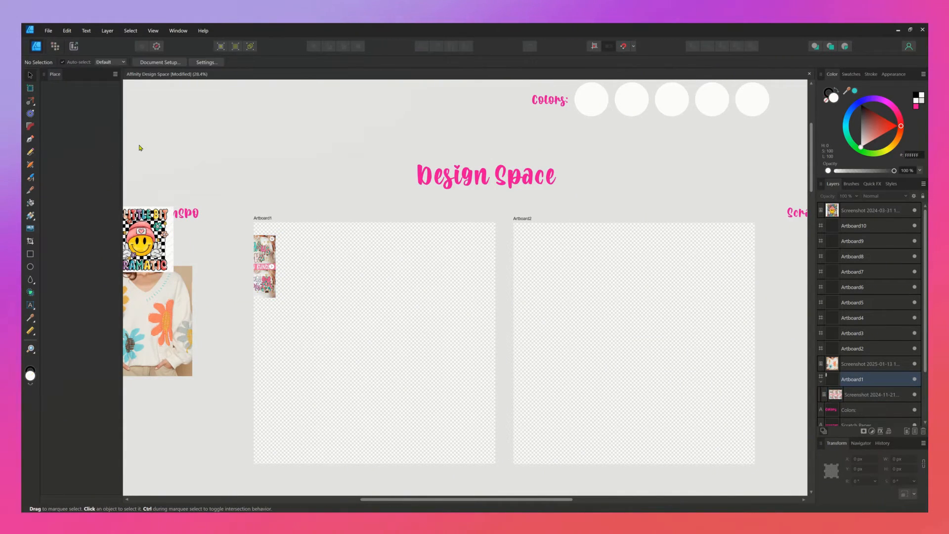
click(116, 74)
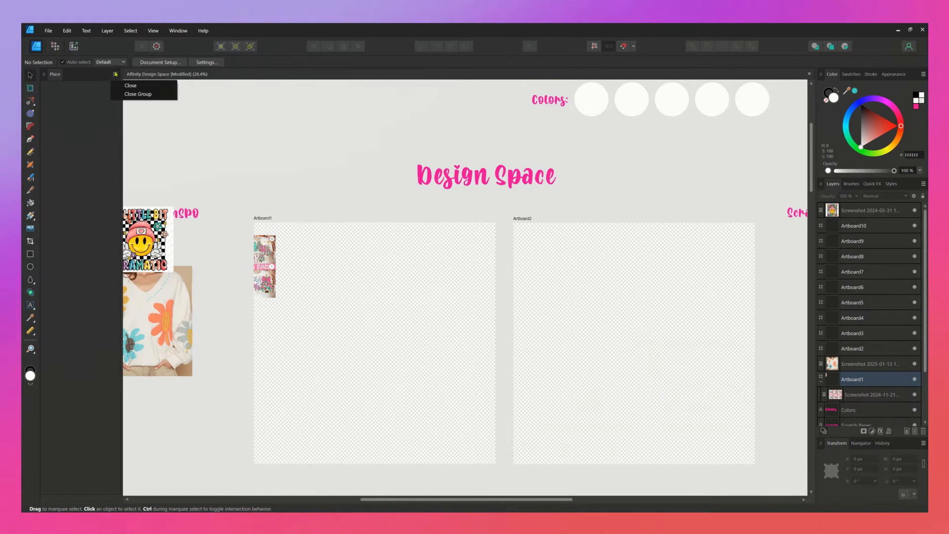
click(150, 105)
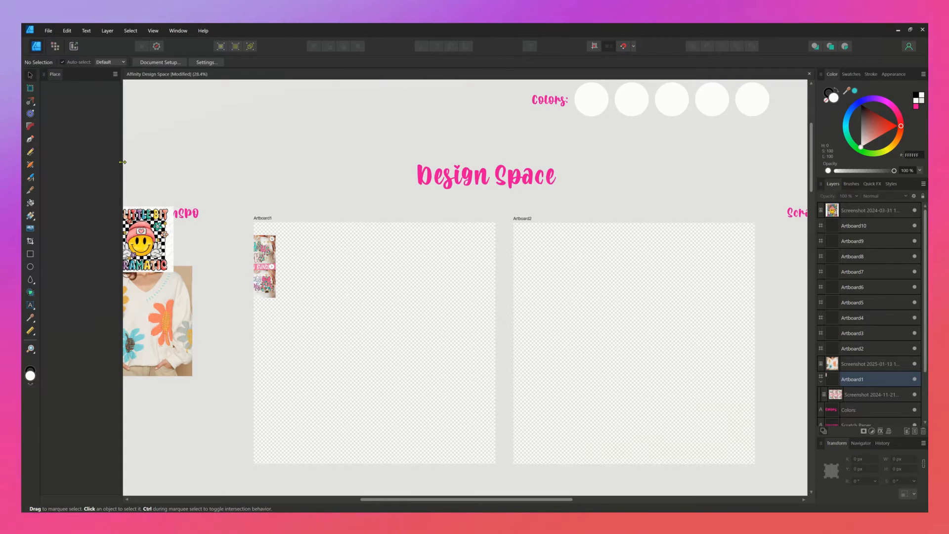
Close the emptied Place panel
click(116, 74)
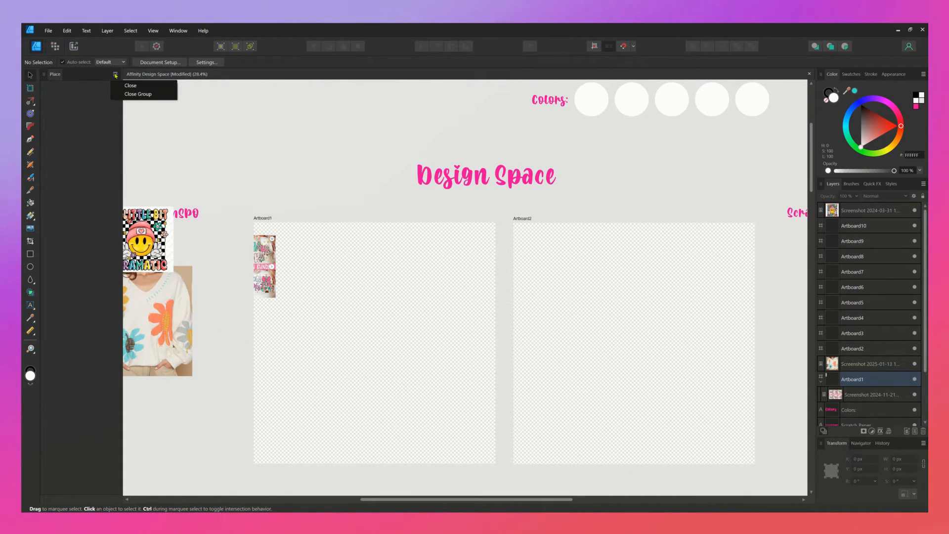
click(132, 85)
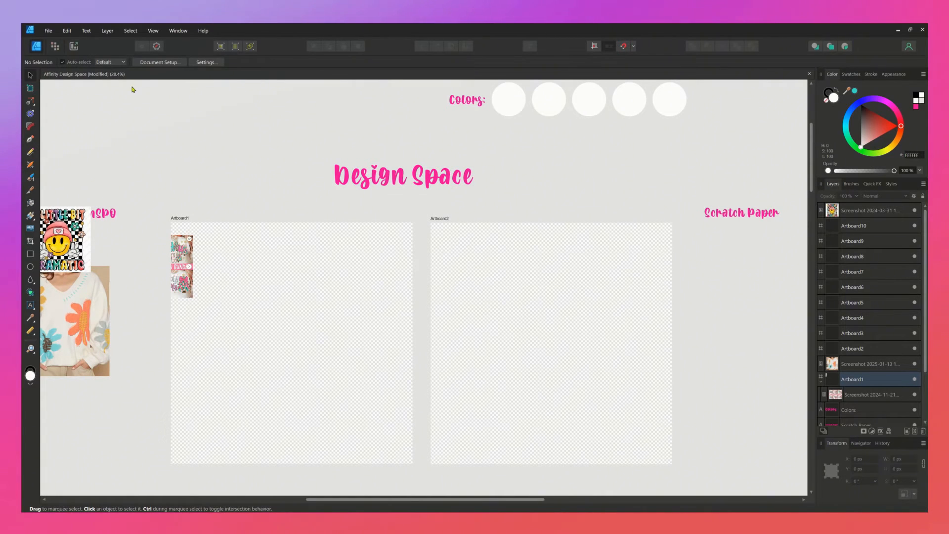
Move the 2024-11-21 screenshot off Artboard1 to beside the smiley image and scale it to about 1037 × 739 px
drag(378, 500, 359, 502)
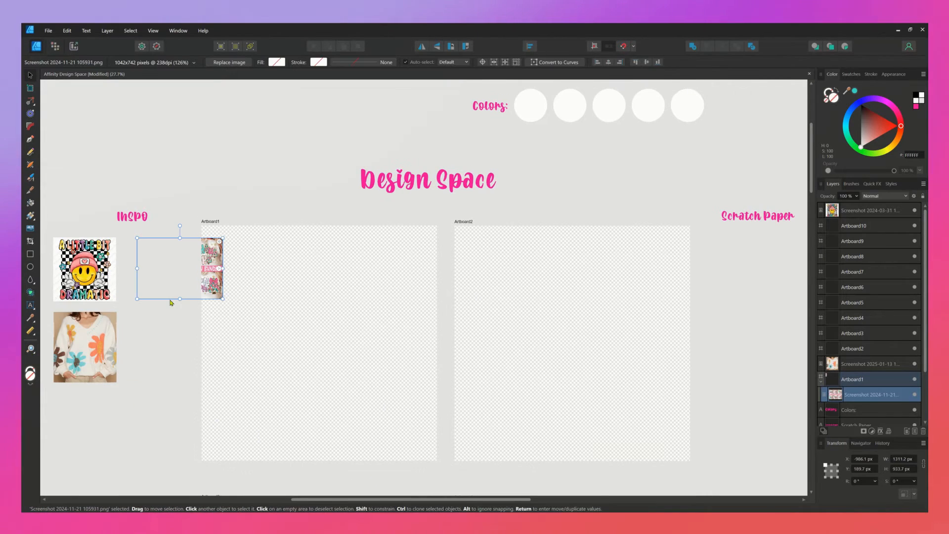
drag(191, 265, 167, 280)
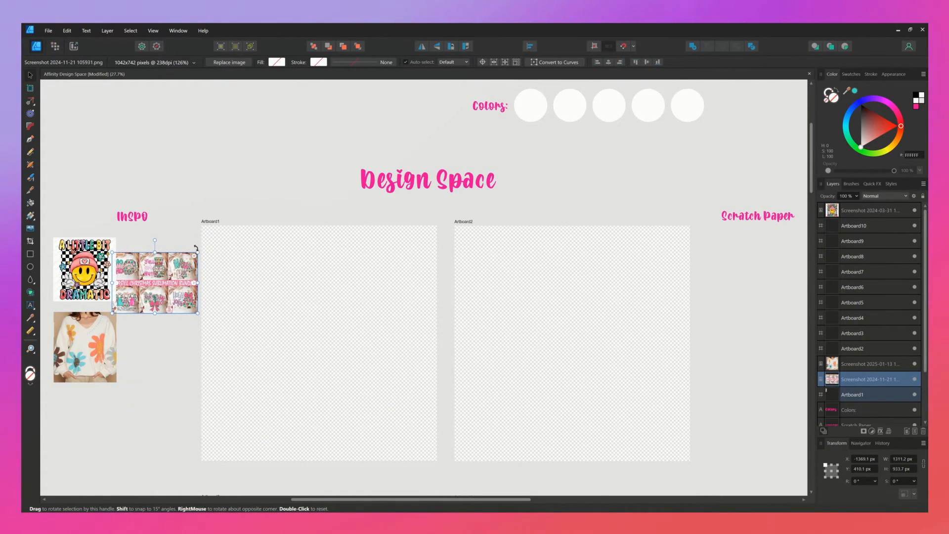
drag(198, 253, 159, 271)
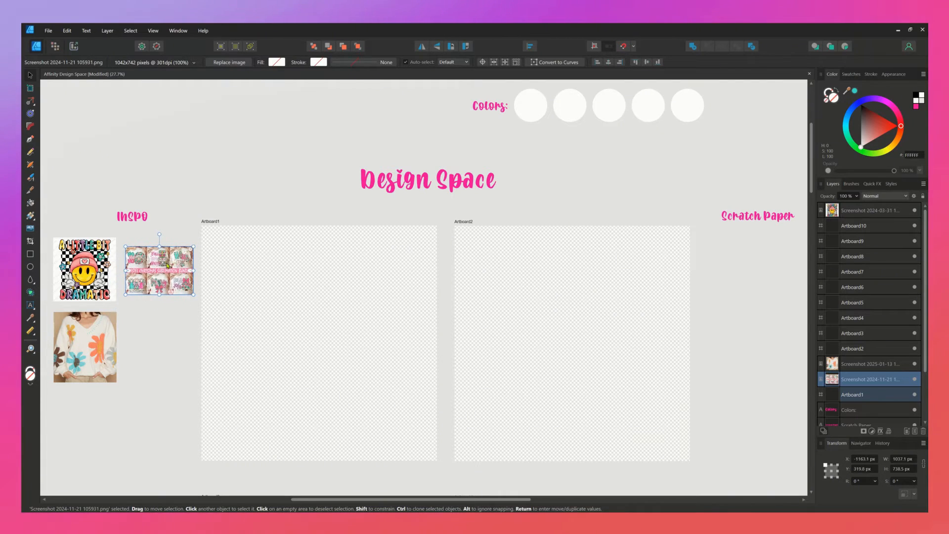
Fill the first circle in the Colors group with teal sampled from the 2024-11-21 Christmas bundle screenshot using the Color Picker
click(528, 117)
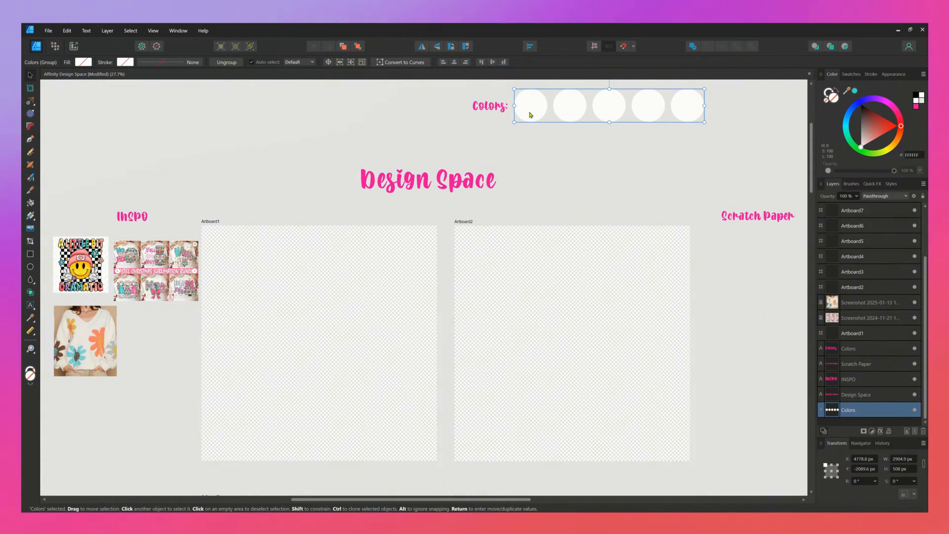
double_click(530, 114)
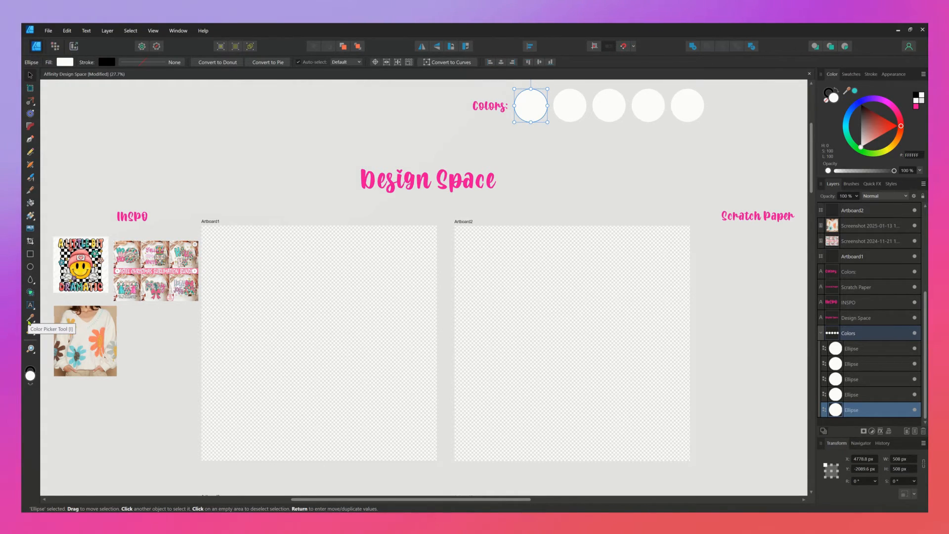
click(29, 319)
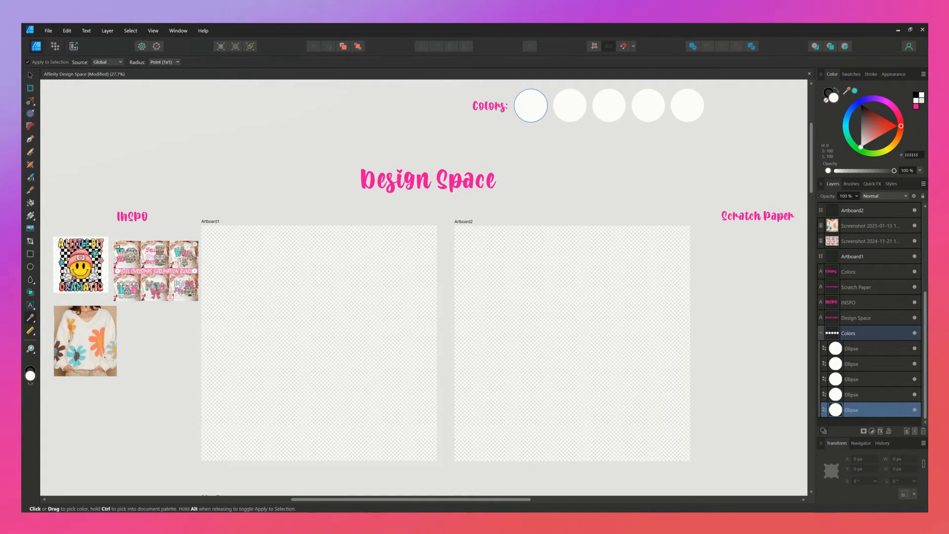
click(116, 247)
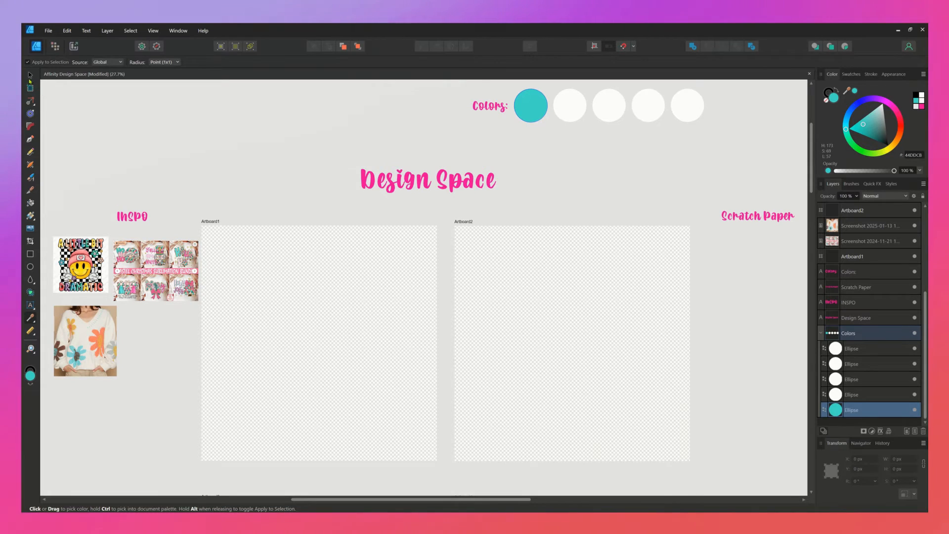
click(30, 75)
Enlarge the Christmas bundle screenshot to about 4421 × 3148 px and fill the second Colors circle with light pink sampled from its lettering
click(171, 292)
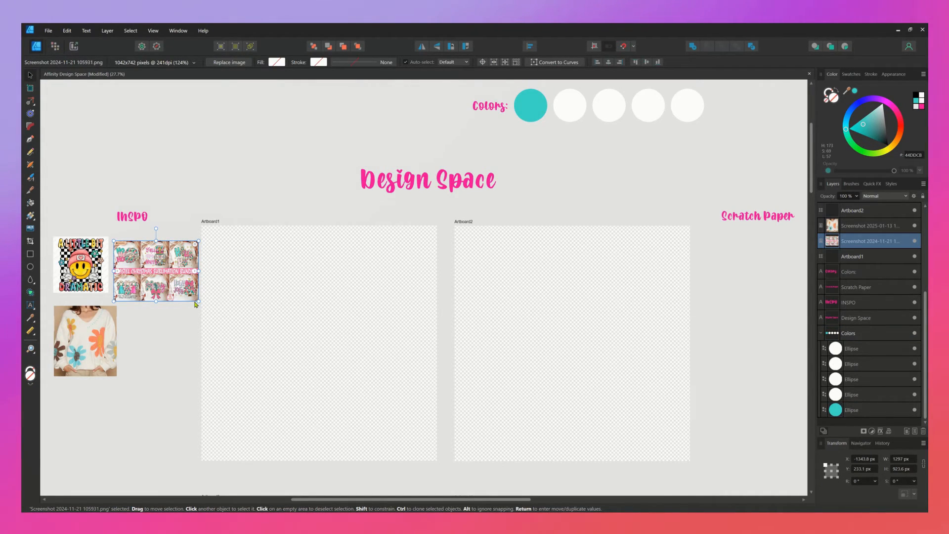
drag(198, 301, 403, 447)
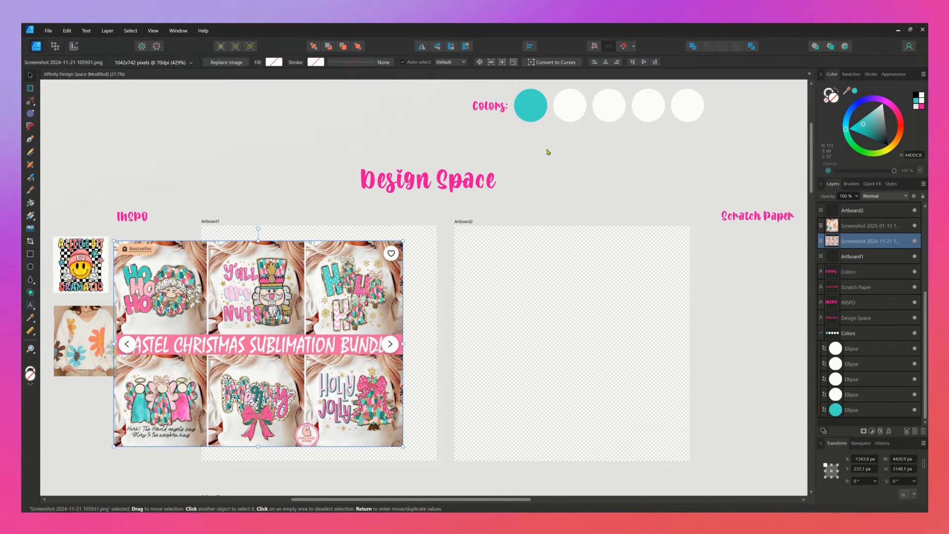
click(566, 118)
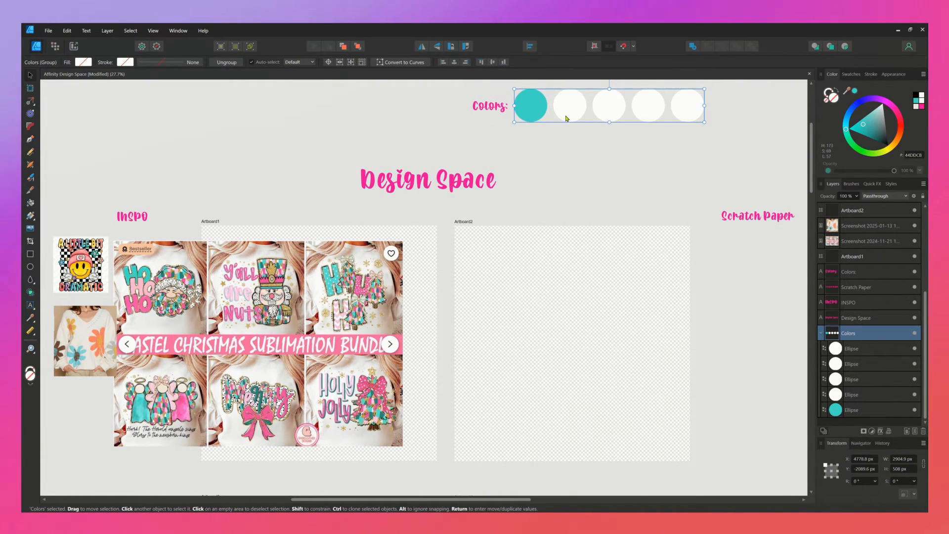
double_click(569, 117)
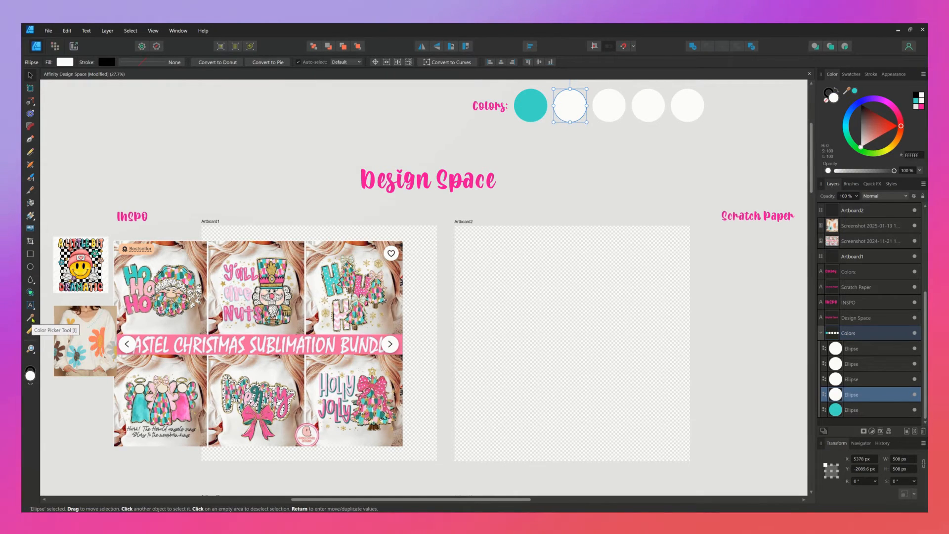
click(31, 318)
click(147, 285)
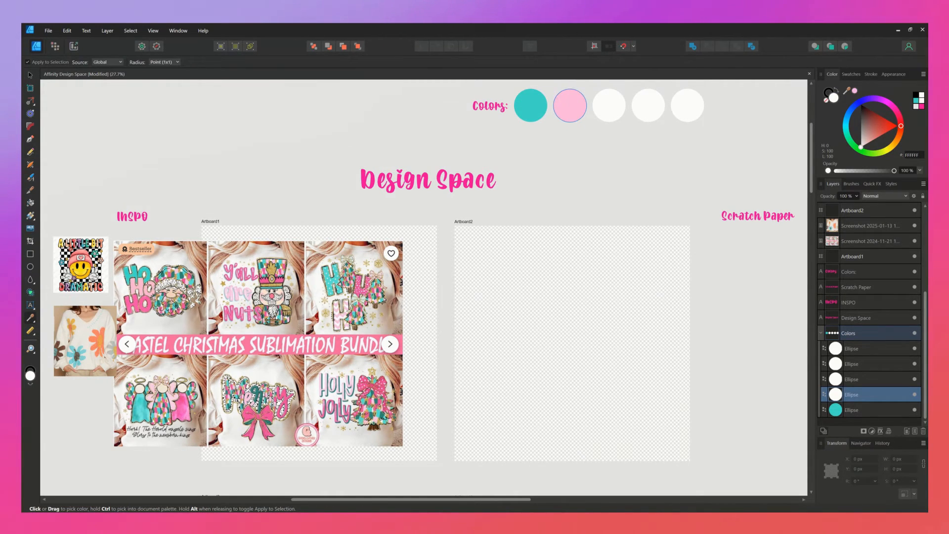
click(30, 75)
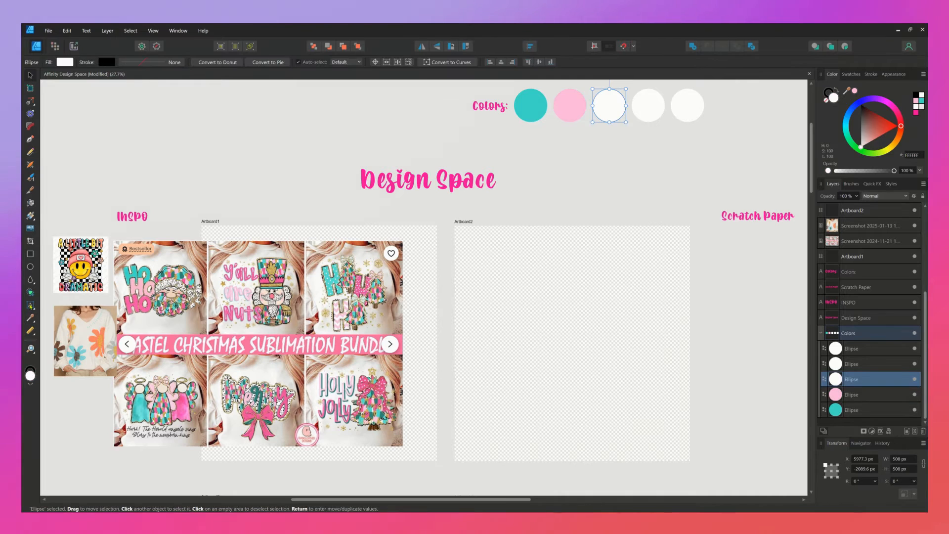
Fill the third Colors circle with bright pink sampled from the HO HO HO lettering in the Christmas bundle screenshot
click(31, 318)
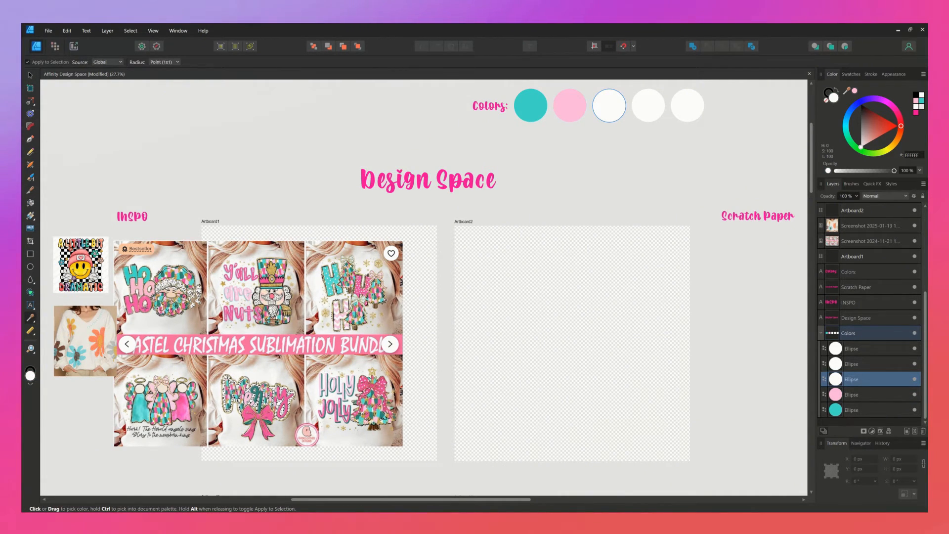
click(145, 307)
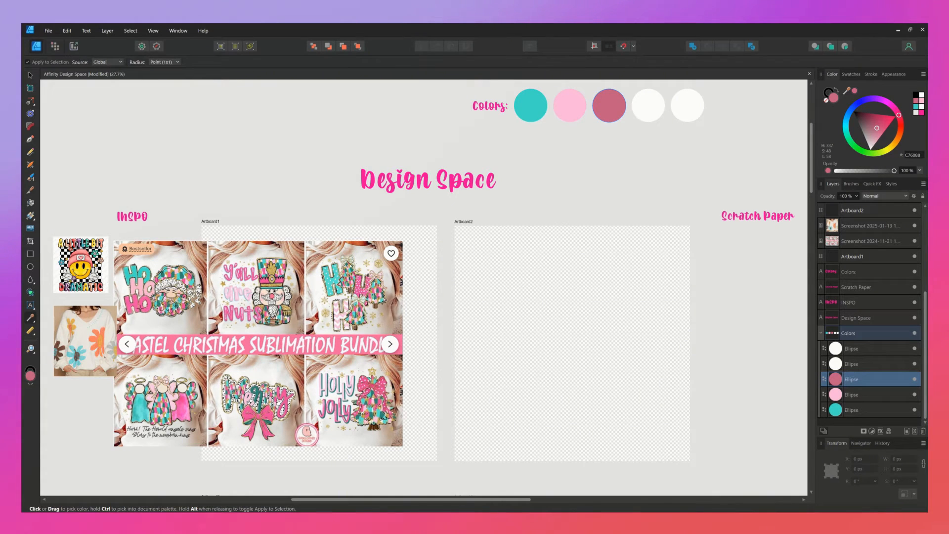
click(148, 308)
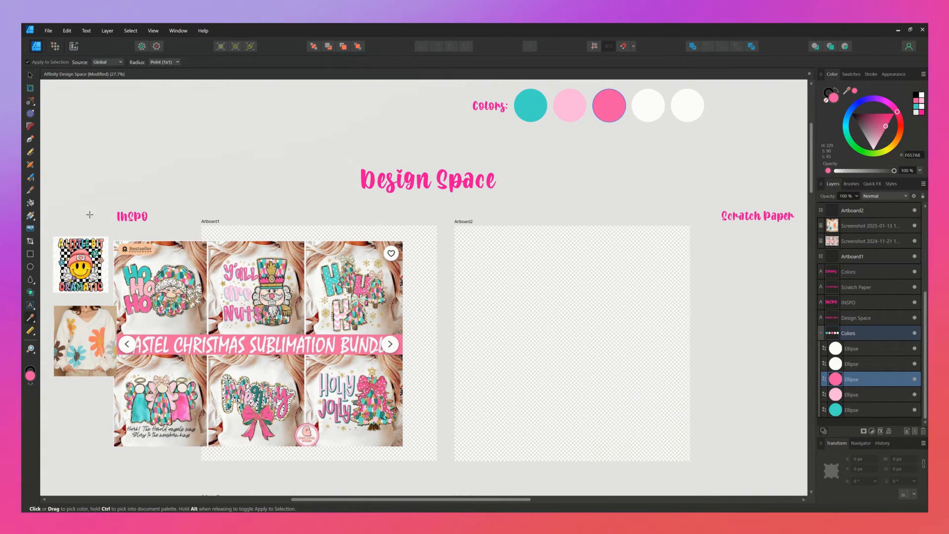
key(v)
Fill the fourth Colors circle with yellow sampled from the smiley face in the inspiration image
click(635, 118)
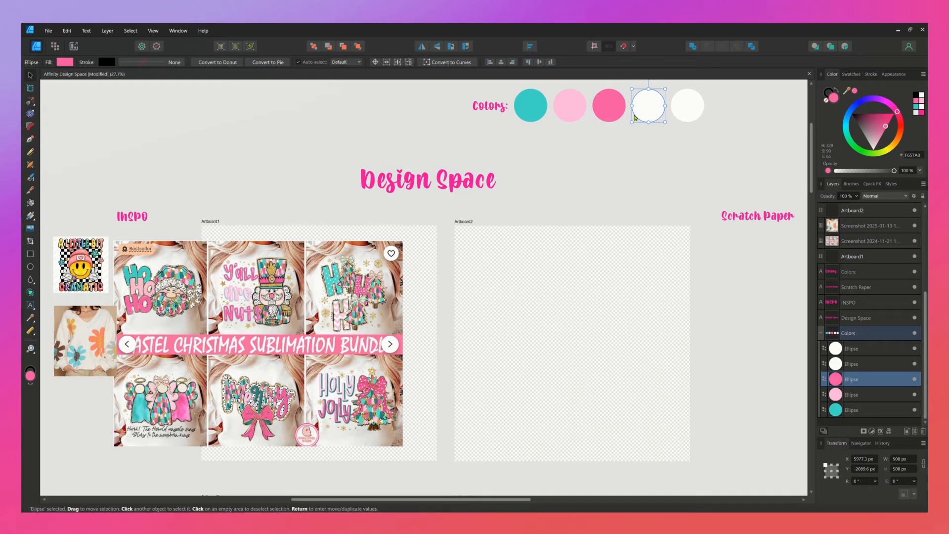
click(30, 318)
click(79, 270)
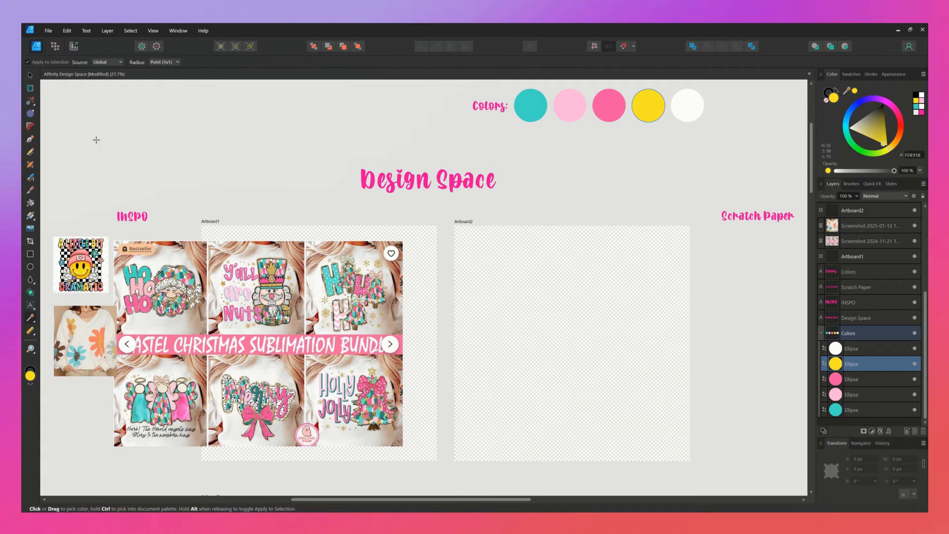
click(30, 75)
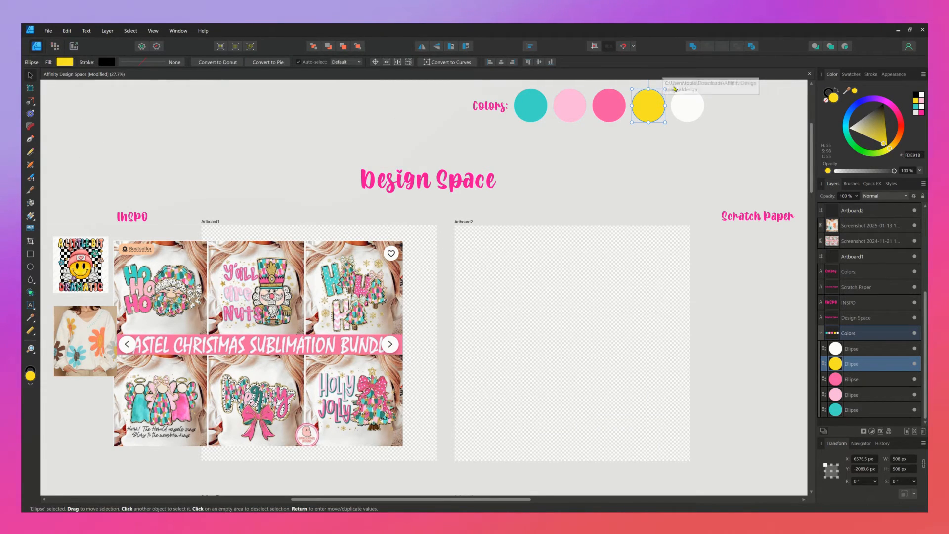
Fill the fifth Colors circle with a purple of about A025FA chosen on the colour wheel
click(691, 106)
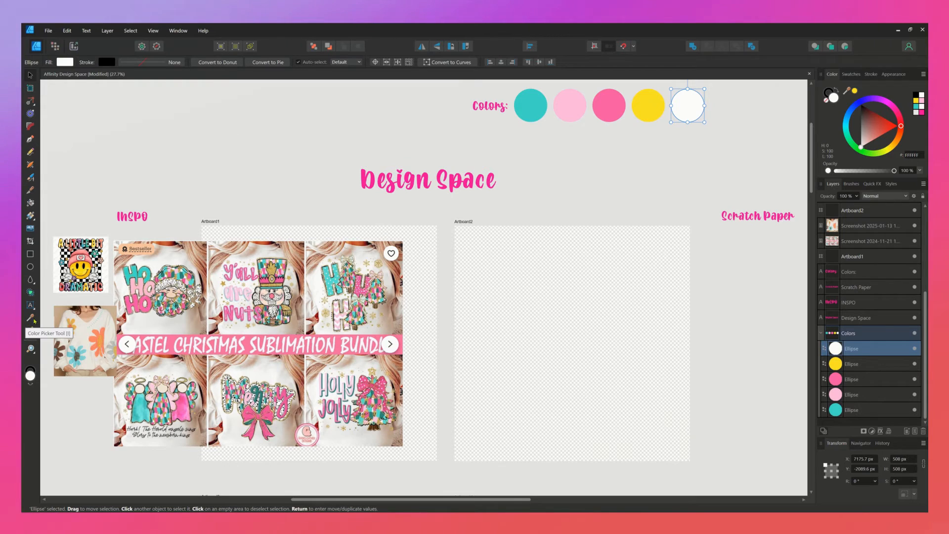
click(873, 100)
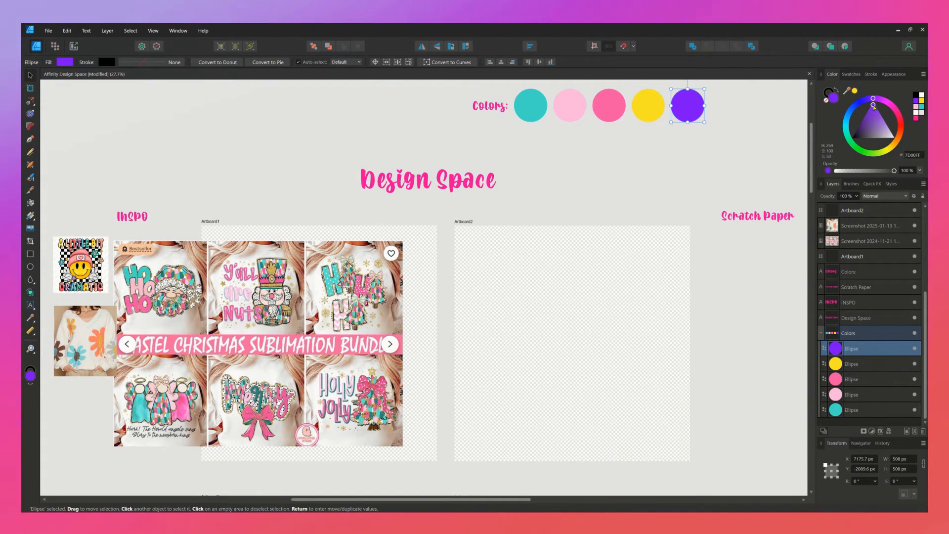
mouse_move(873, 105)
mouse_down()
mouse_move(858, 131)
mouse_move(874, 136)
mouse_move(885, 126)
mouse_move(875, 110)
mouse_up()
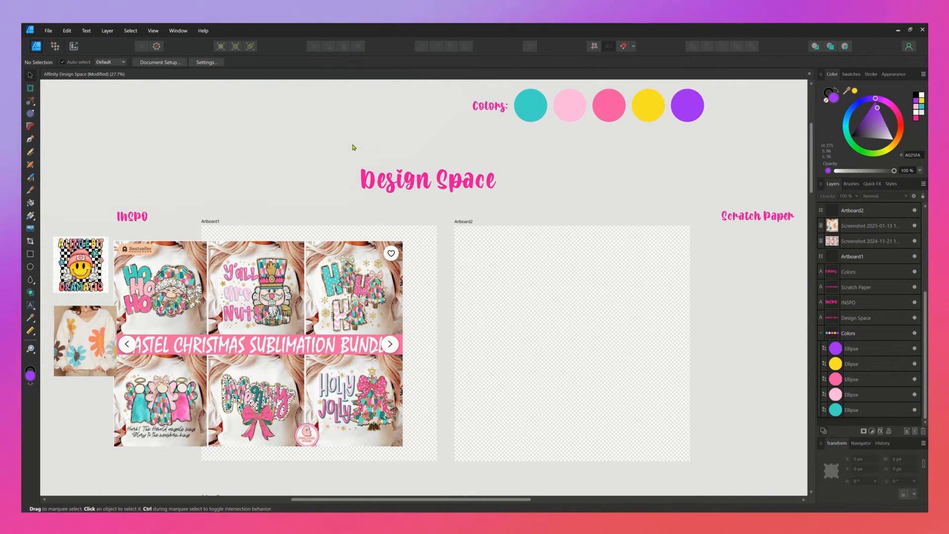
Shrink the Christmas bundle screenshot so it fits between the smiley image and Artboard1, and deselect it
click(291, 327)
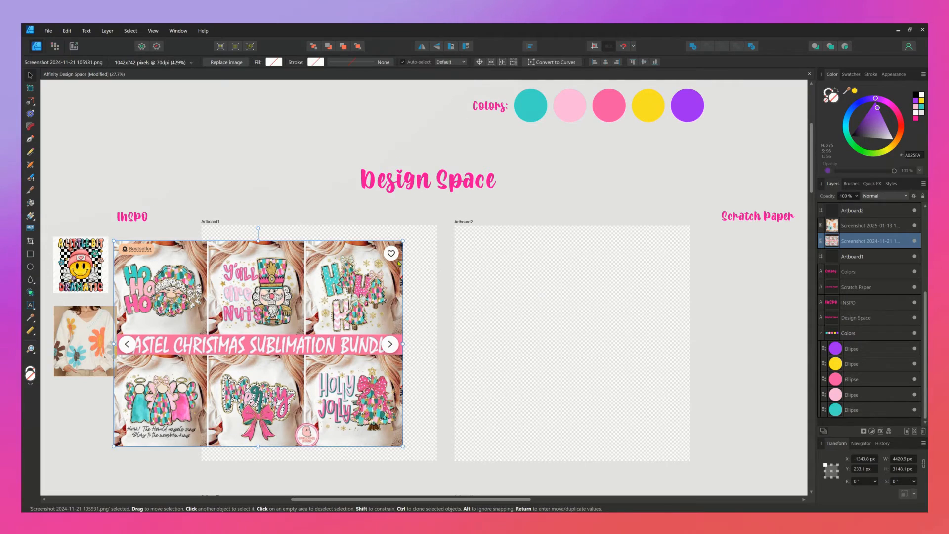
drag(403, 446, 190, 310)
click(200, 167)
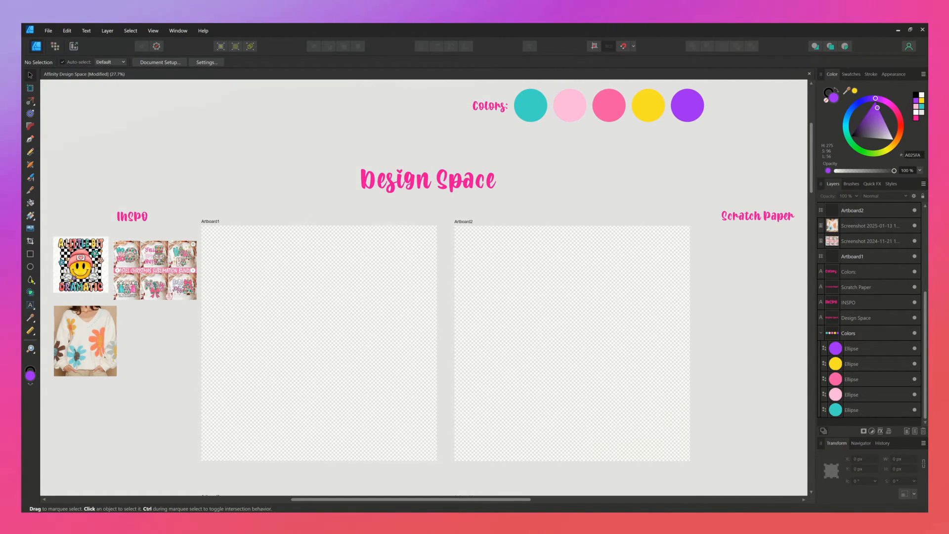
Draw a circle about 356 px across in the upper-left area of Artboard1 with the Ellipse tool
click(31, 269)
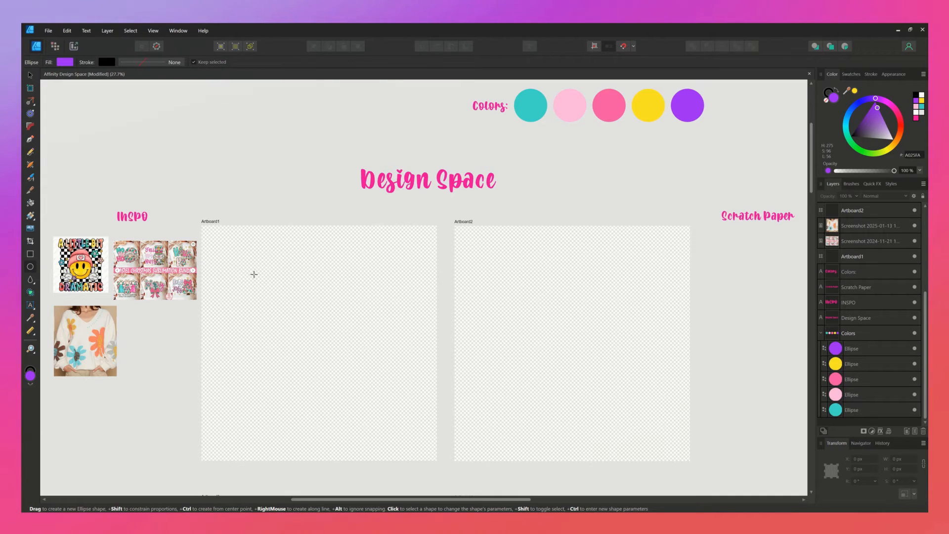
drag(254, 274, 277, 298)
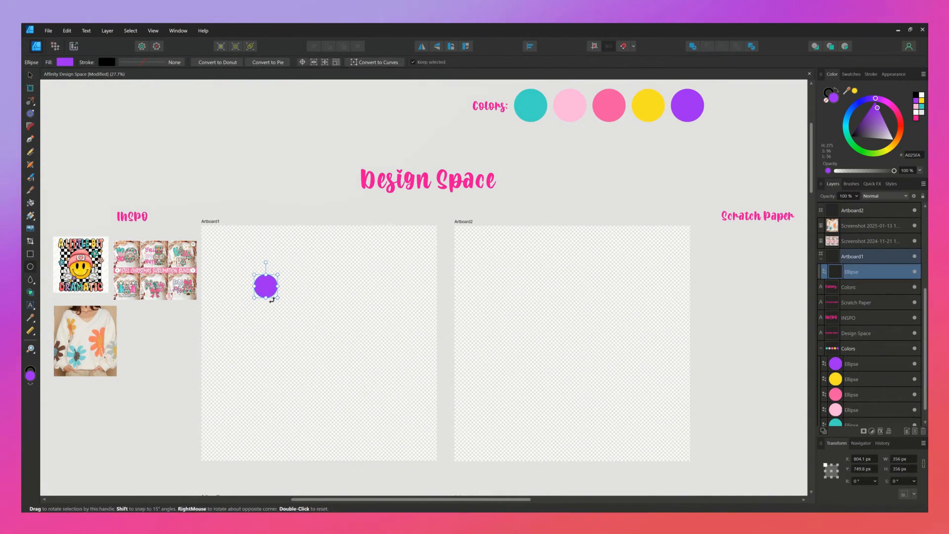
key(v)
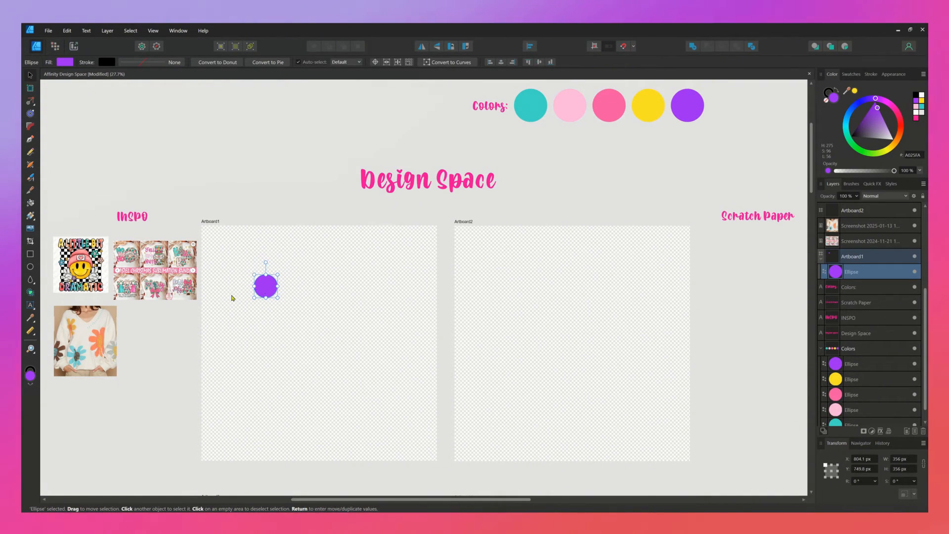
Recolour the Artboard1 circle with yellow sampled from the fourth Colors swatch and move it near the artboard's centre
click(29, 318)
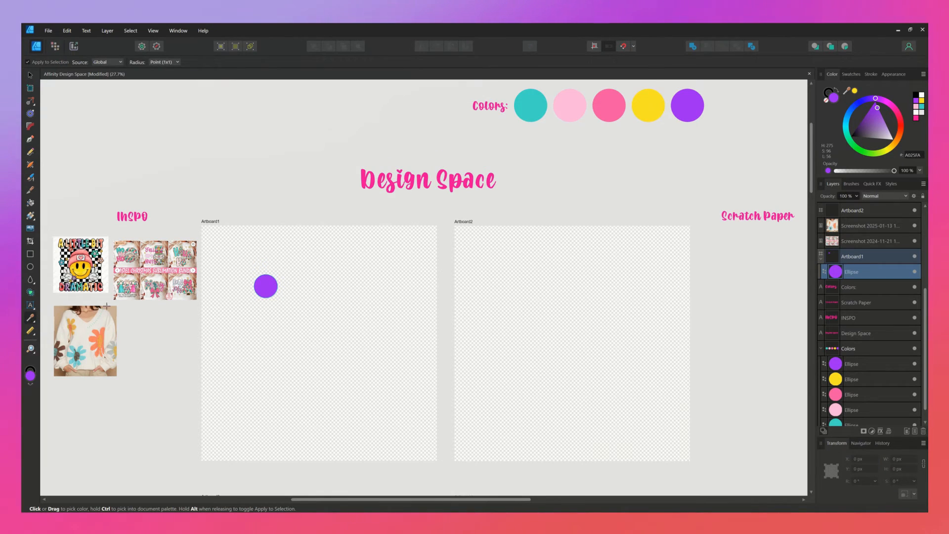
click(642, 104)
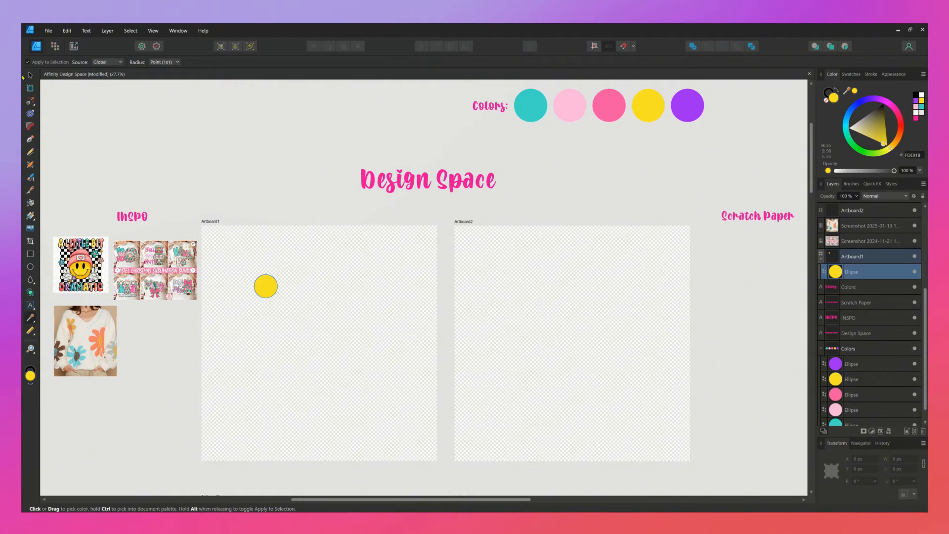
key(v)
mouse_move(264, 295)
mouse_down()
mouse_move(312, 361)
mouse_move(315, 341)
mouse_up()
click(168, 380)
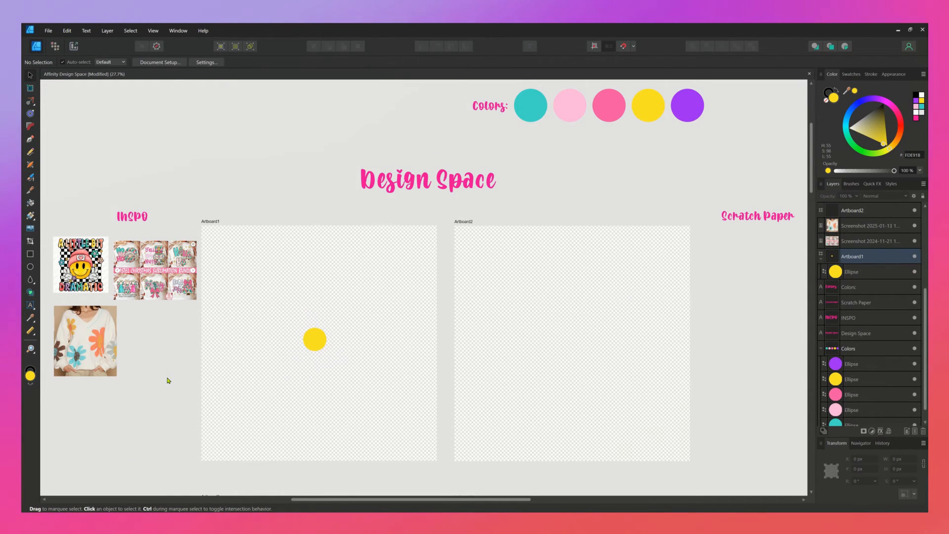
Draw a circle about 537 px across above the yellow circle on Artboard1 and recolour it with pink sampled from the third Colors swatch
click(31, 267)
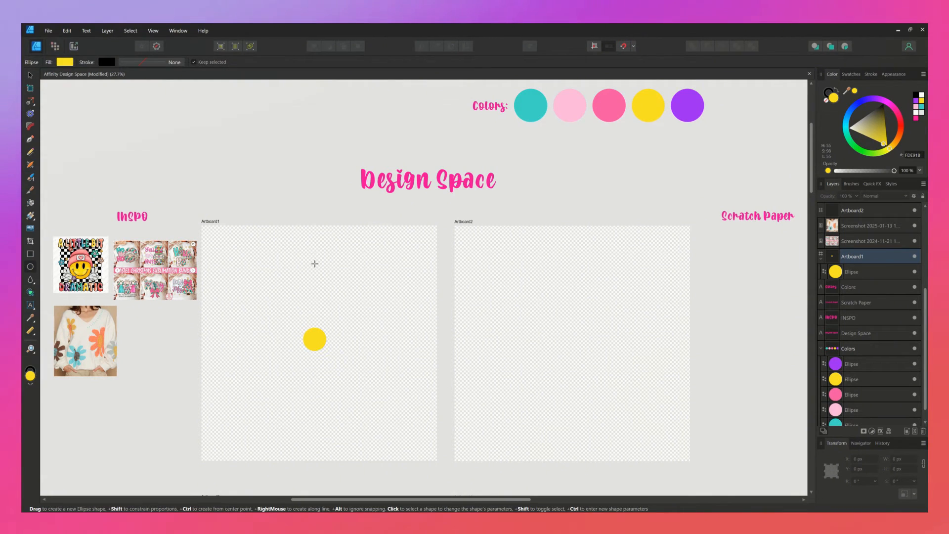
drag(315, 264, 349, 300)
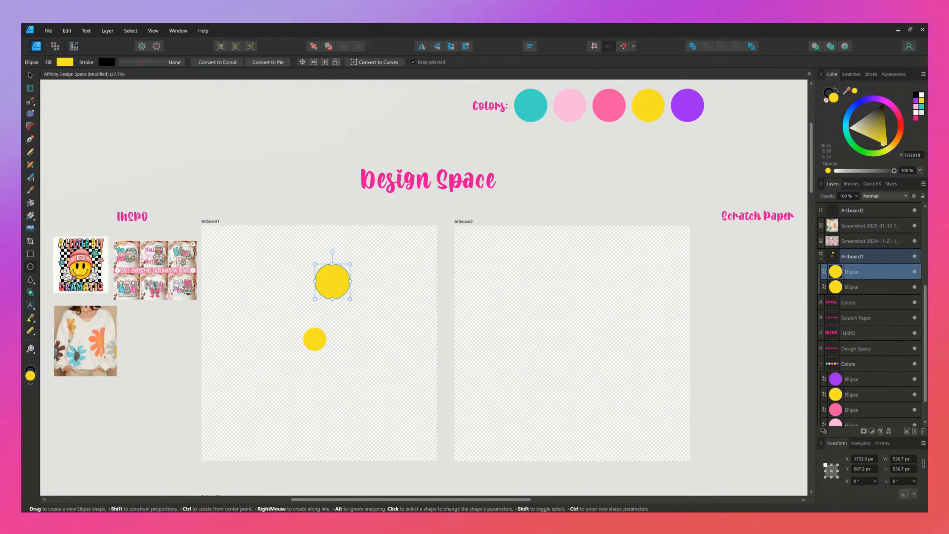
click(30, 318)
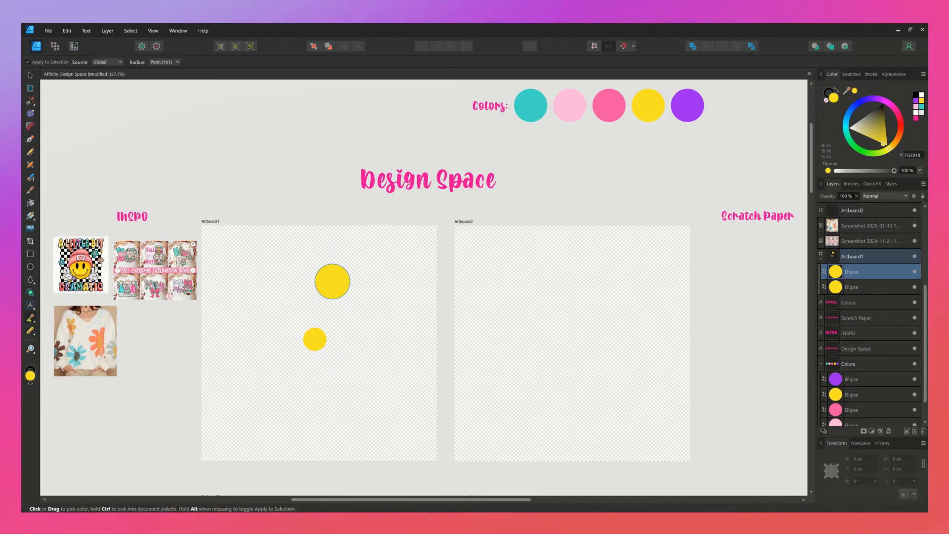
click(605, 105)
key(v)
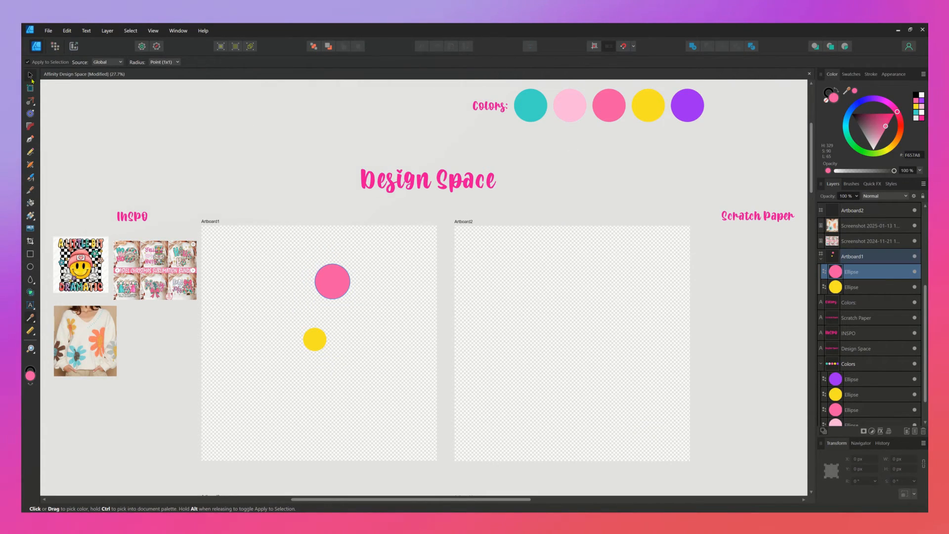
Move the pink circle so it overlaps the yellow circle and send it back one level behind it
drag(330, 282, 325, 319)
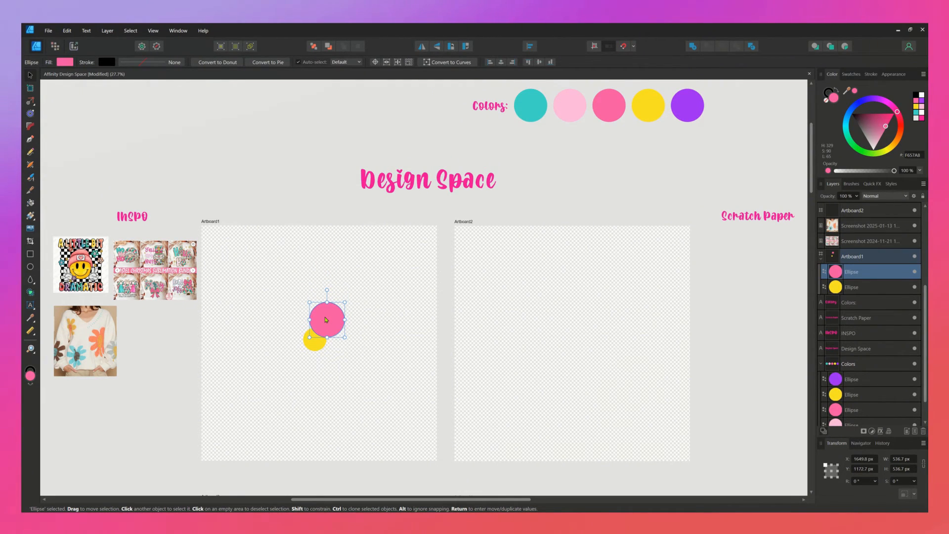
right_click(326, 320)
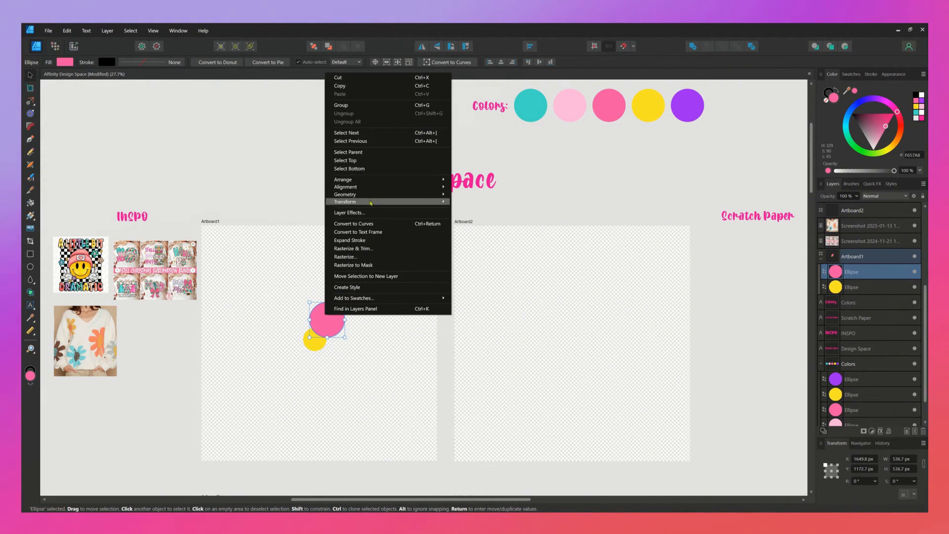
mouse_move(373, 182)
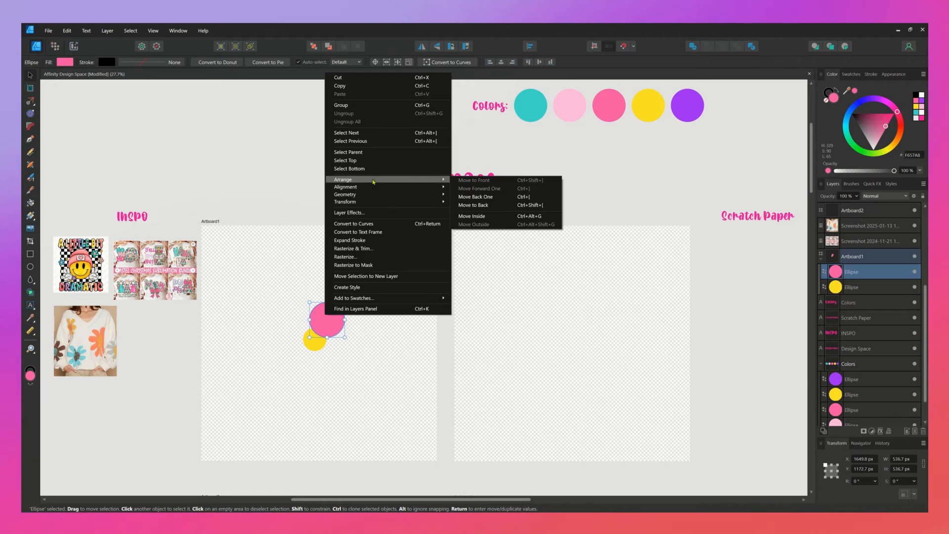
click(482, 199)
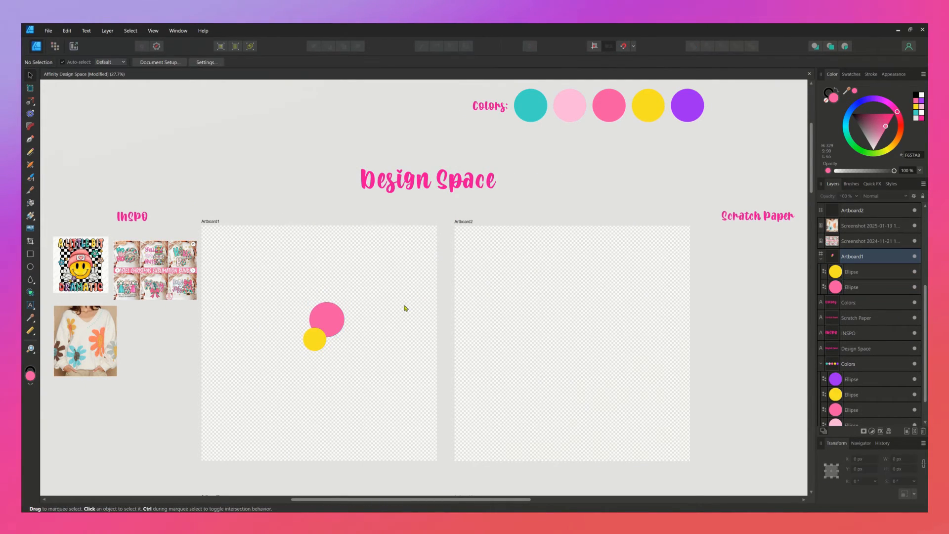
Duplicate the pink circle to form four petals around the yellow centre, and deselect
drag(321, 318, 331, 348)
drag(331, 348, 302, 327)
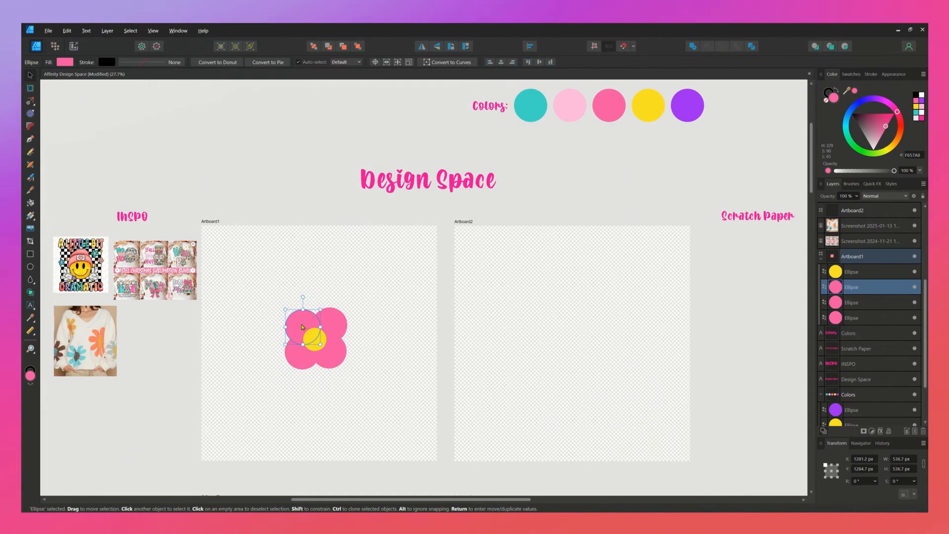
click(271, 371)
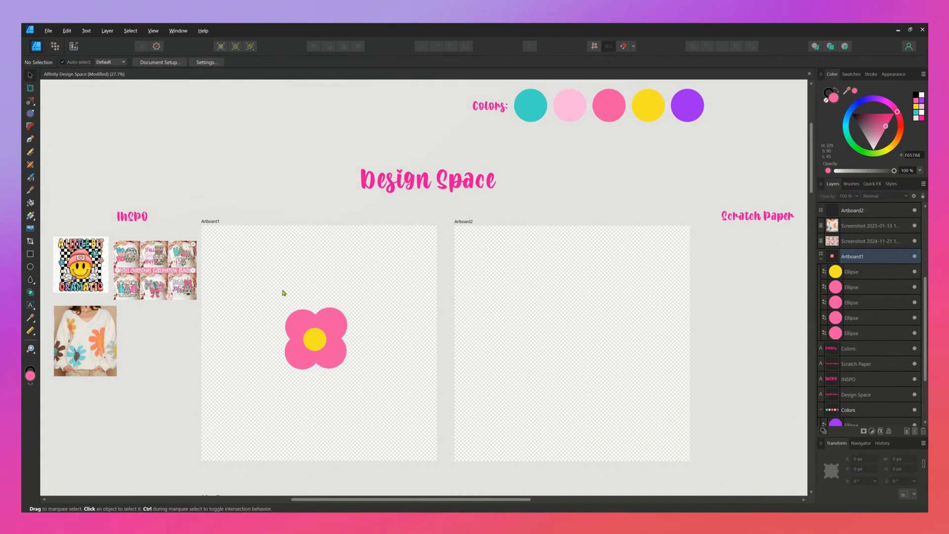
Group the four petals and the yellow centre into one flower and shift it slightly left on Artboard1
drag(276, 293, 413, 415)
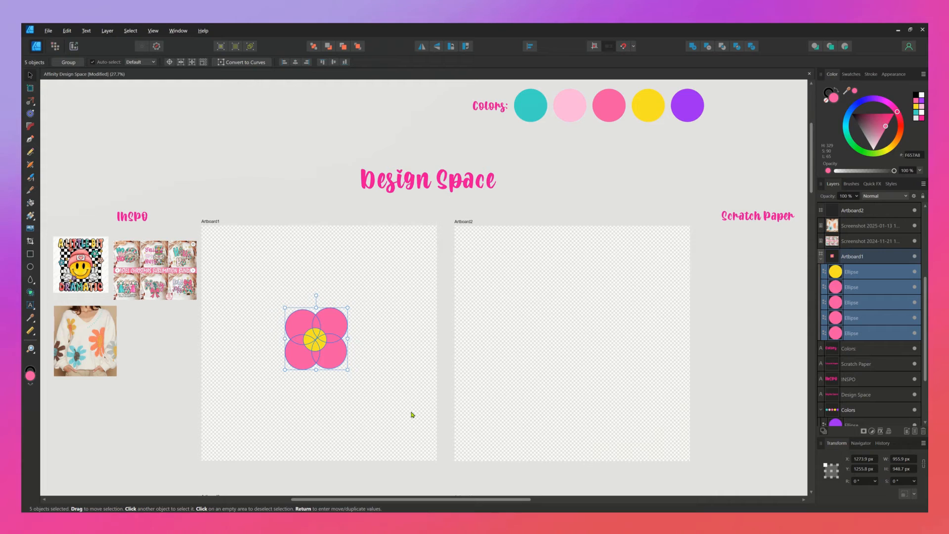
key(ctrl+g)
click(341, 403)
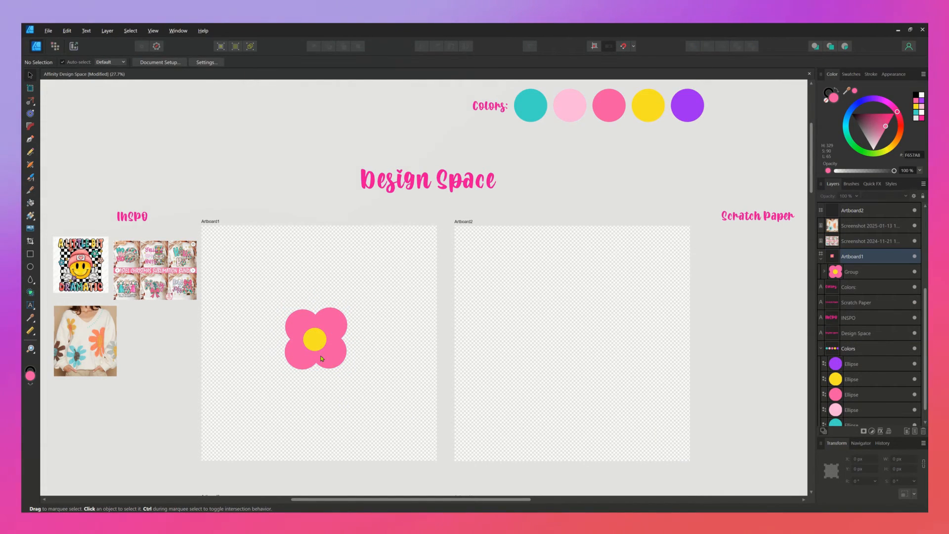
mouse_move(320, 358)
mouse_down()
mouse_move(299, 351)
mouse_move(354, 354)
mouse_move(305, 358)
mouse_up()
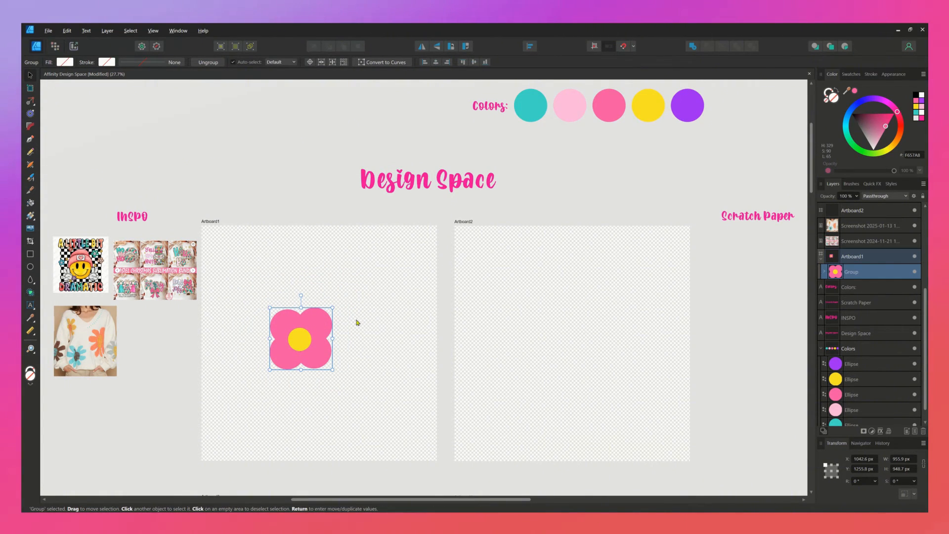
Place a copy of the flower under the Scratch Paper label, shrink it to roughly half size, and deselect it
scroll(356, 322, down, 5)
scroll(369, 318, up, 4)
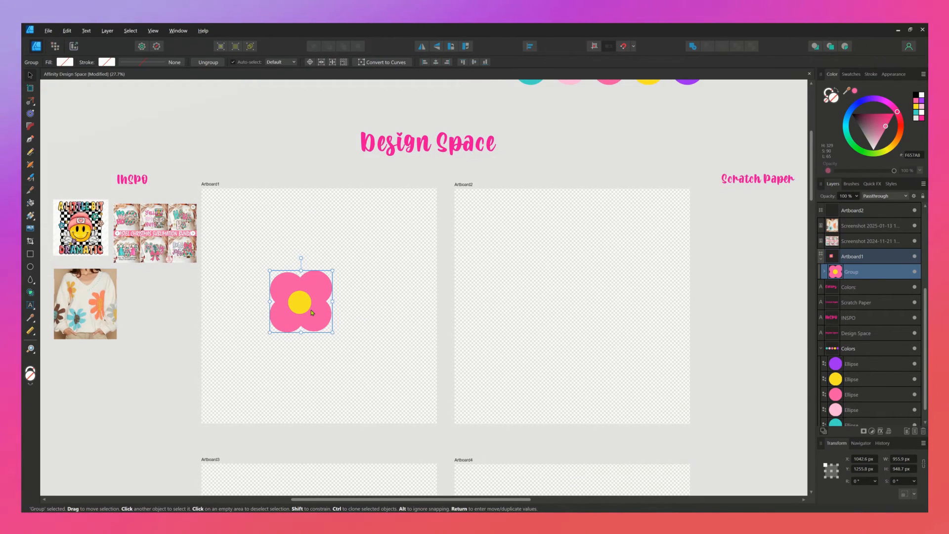
drag(312, 313, 757, 255)
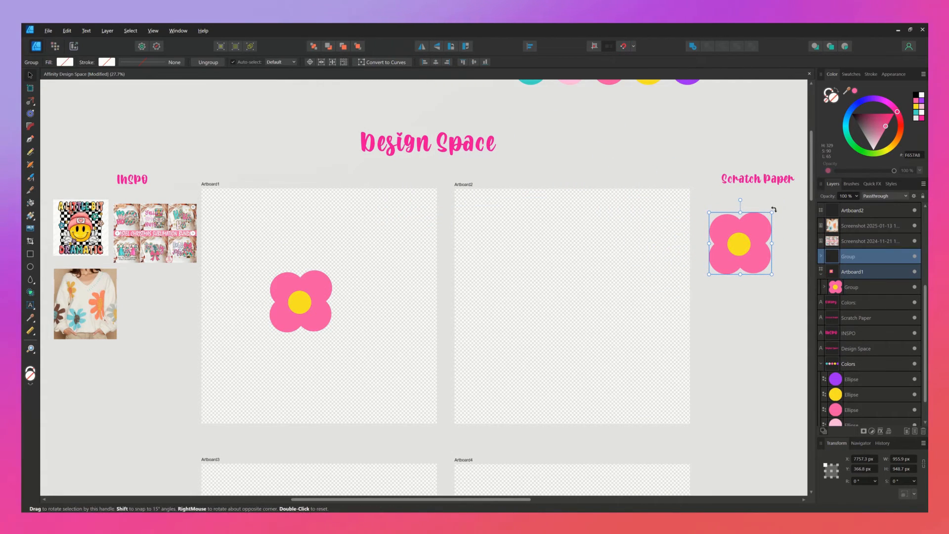
drag(774, 209, 735, 215)
click(377, 275)
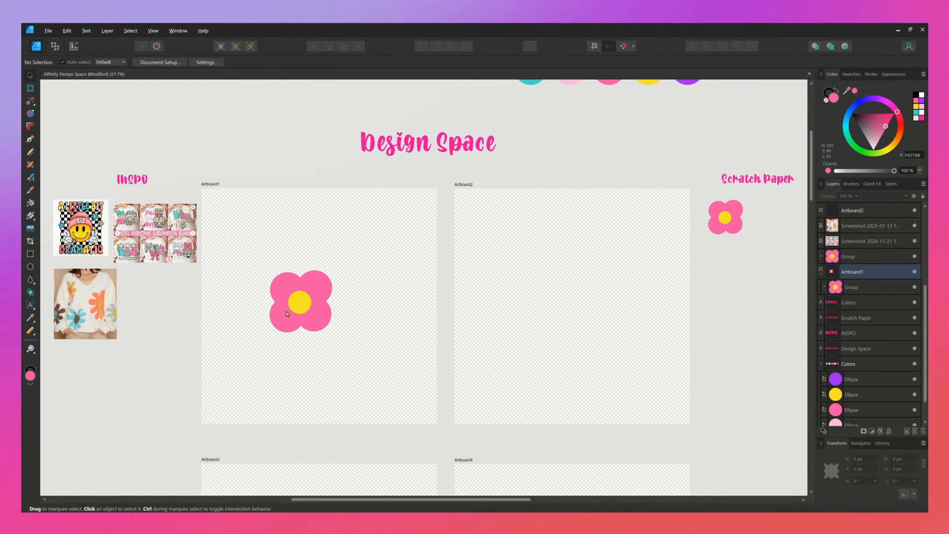
Duplicate the flower to spread five across Artboard1, and move the lower-right one onto Artboard2
mouse_move(286, 313)
mouse_down()
mouse_move(225, 259)
mouse_move(325, 284)
mouse_move(314, 310)
mouse_move(380, 247)
mouse_move(336, 355)
mouse_move(238, 381)
mouse_move(369, 385)
mouse_up()
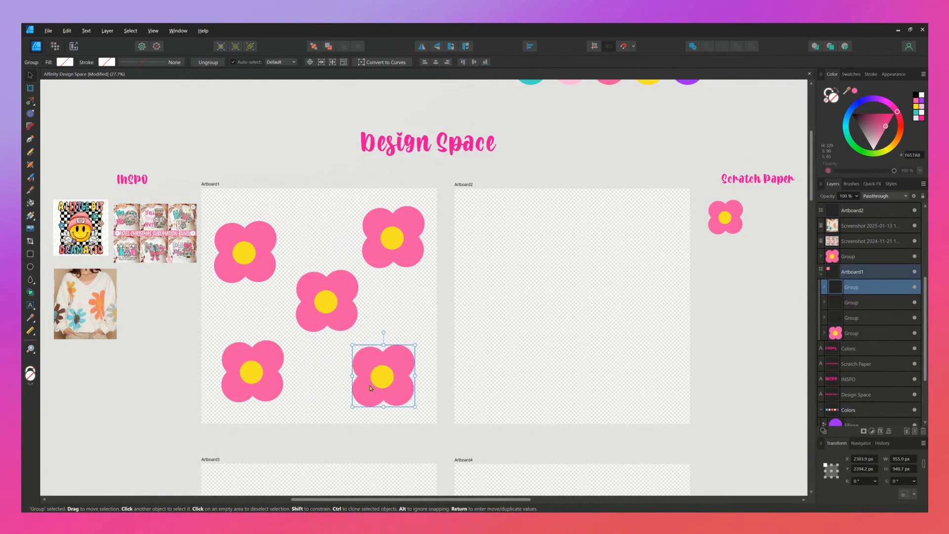
scroll(547, 350, down, 2)
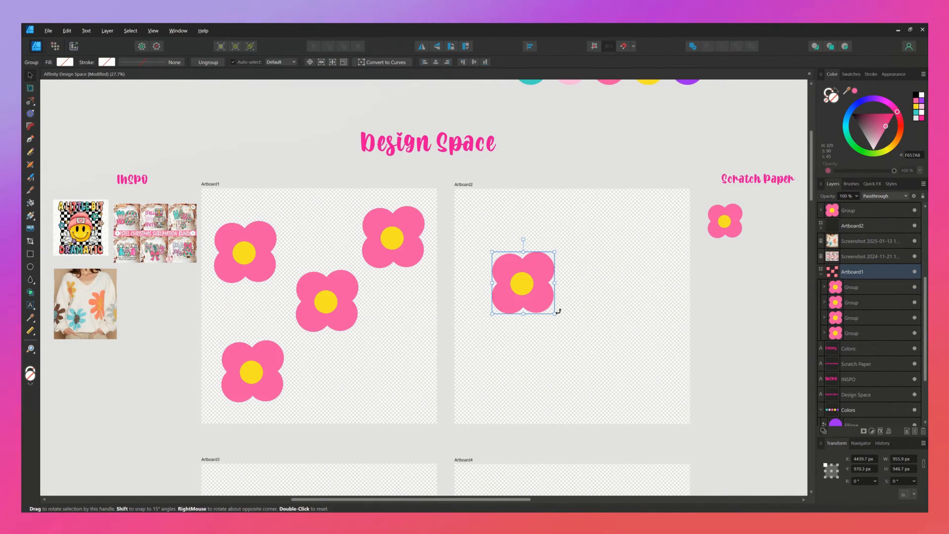
Enlarge the Artboard2 flower to about 1905 px wide, reposition it near the artboard's centre, and ungroup it into separate circles
drag(554, 313, 620, 368)
drag(584, 343, 601, 334)
right_click(601, 334)
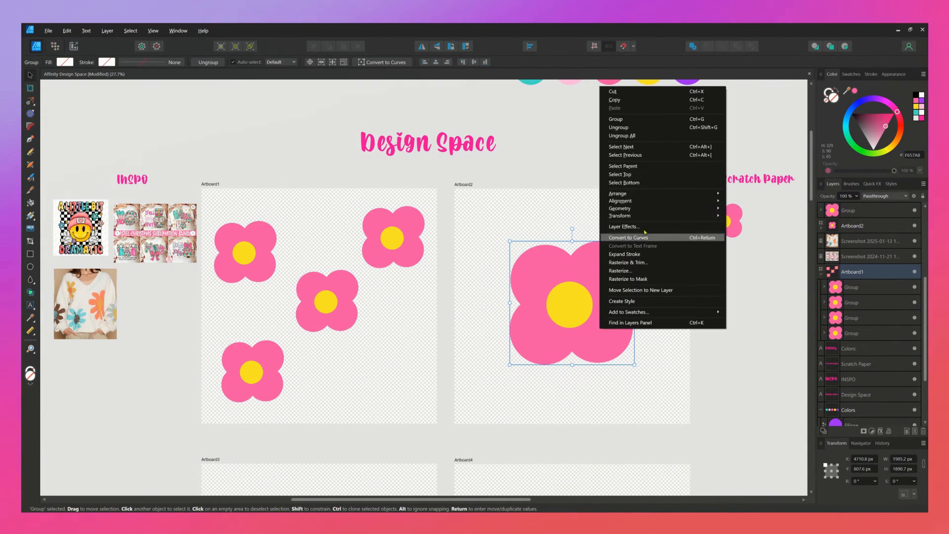
click(638, 129)
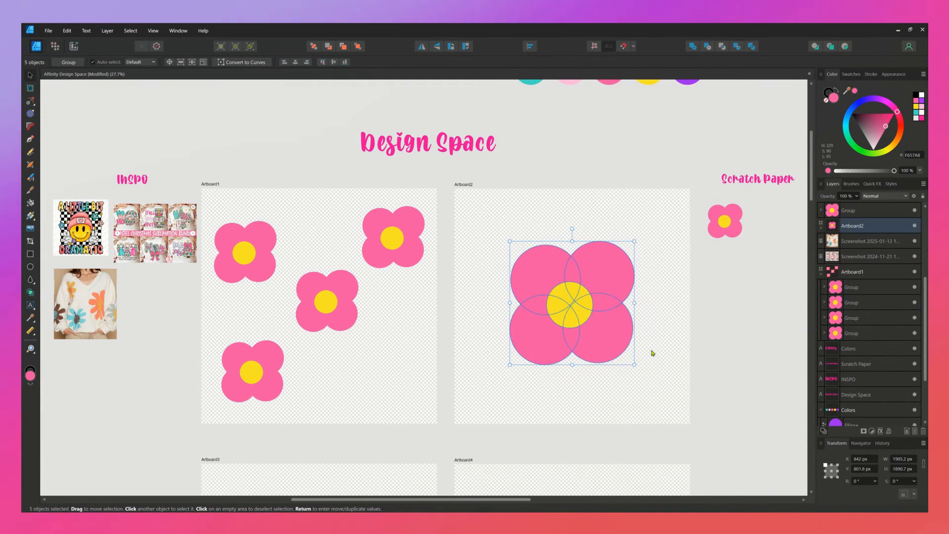
click(651, 354)
Merge the flower's two right-hand petals with the Add operation and place a copy of the merged shape under the Scratch Paper flower
click(608, 332)
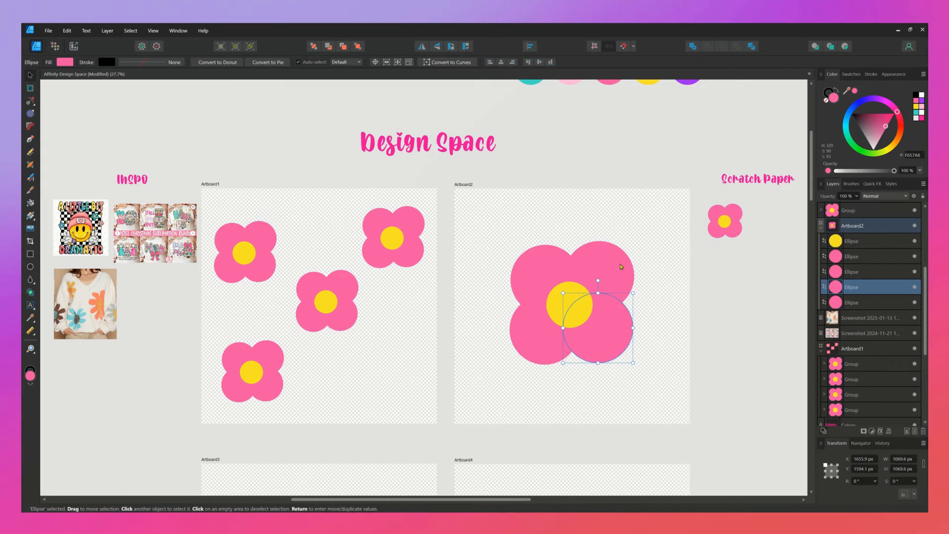
shift+click(621, 267)
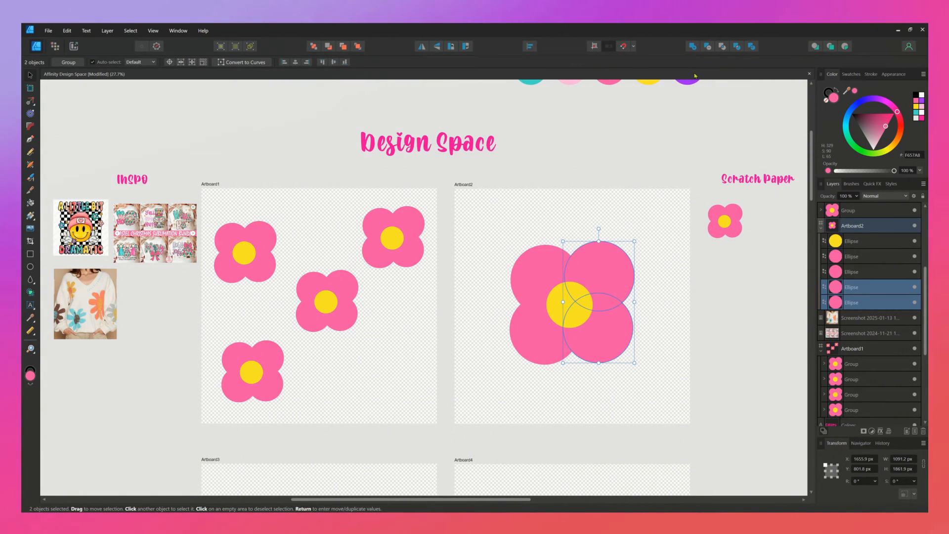
click(694, 47)
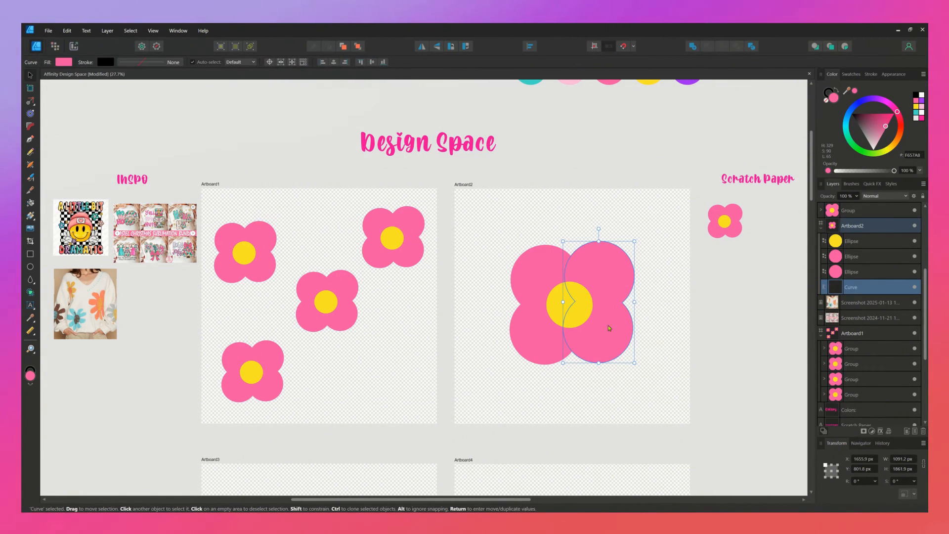
drag(605, 341, 646, 345)
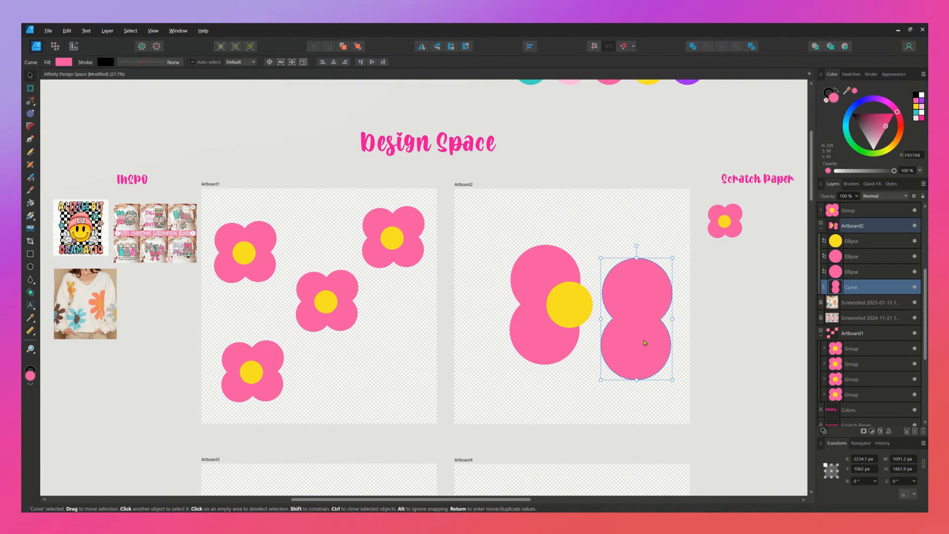
drag(645, 344, 741, 338)
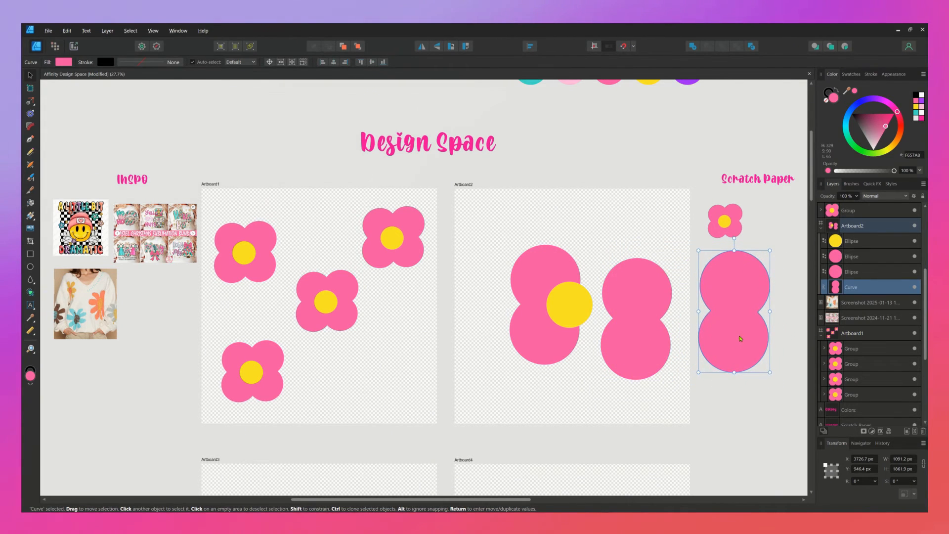
Delete the merged shape, the two remaining pink petals and the yellow centre from Artboard2
click(647, 355)
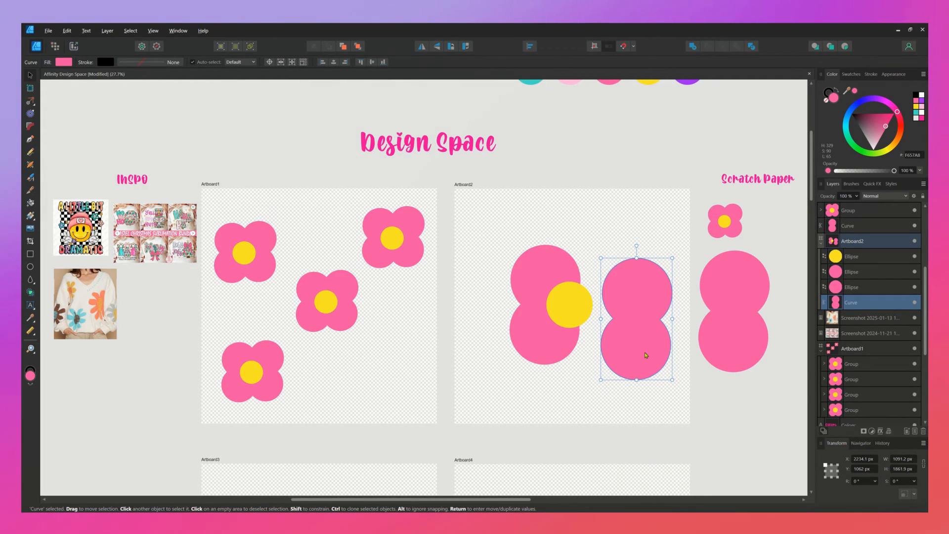
scroll(645, 352, up, 3)
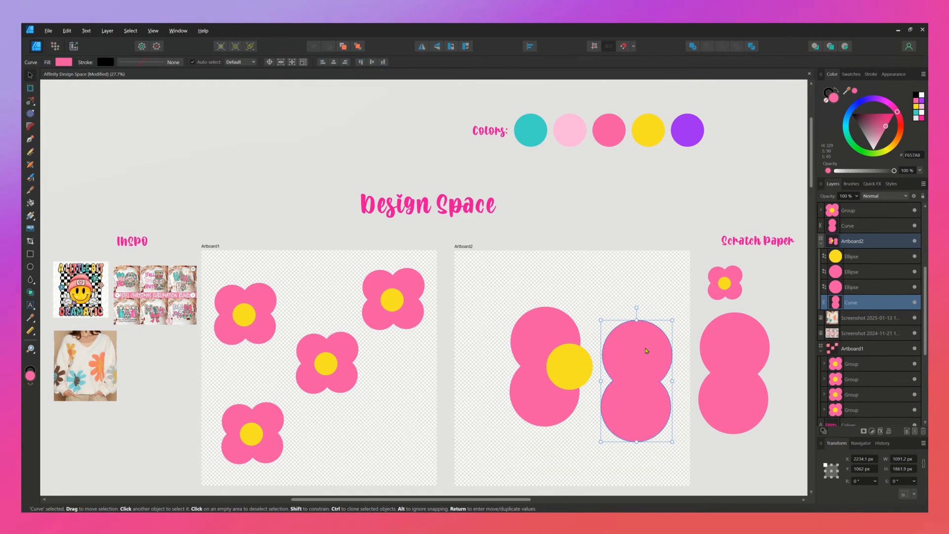
key(Delete)
drag(536, 384, 560, 362)
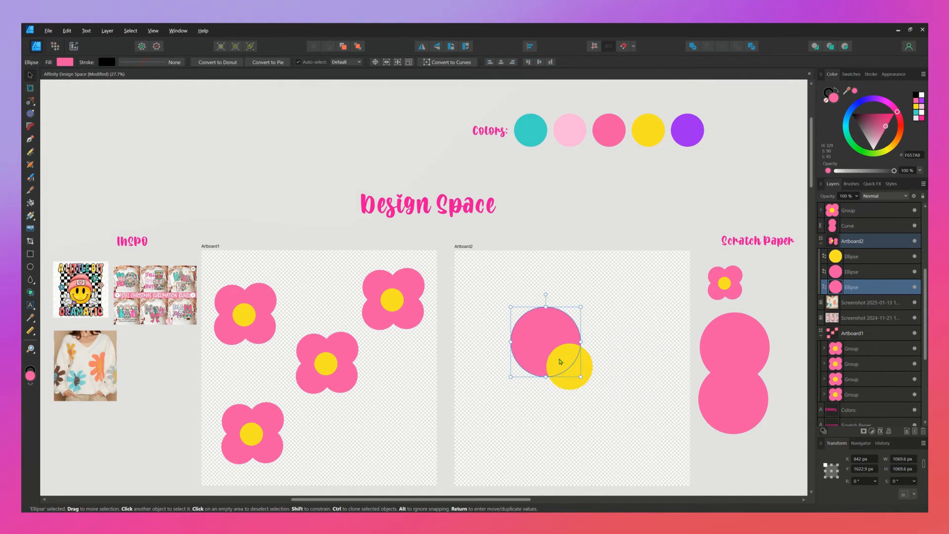
key(Delete)
click(562, 362)
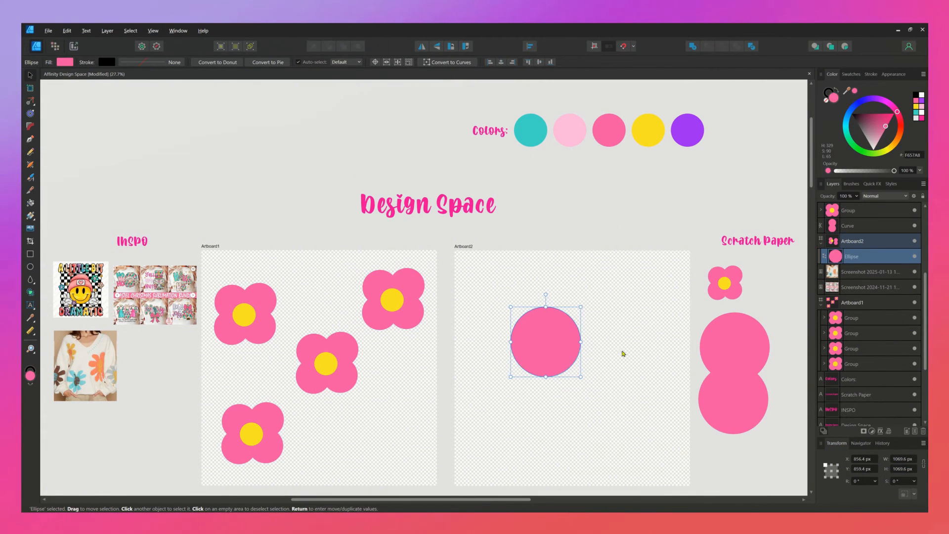
key(Delete)
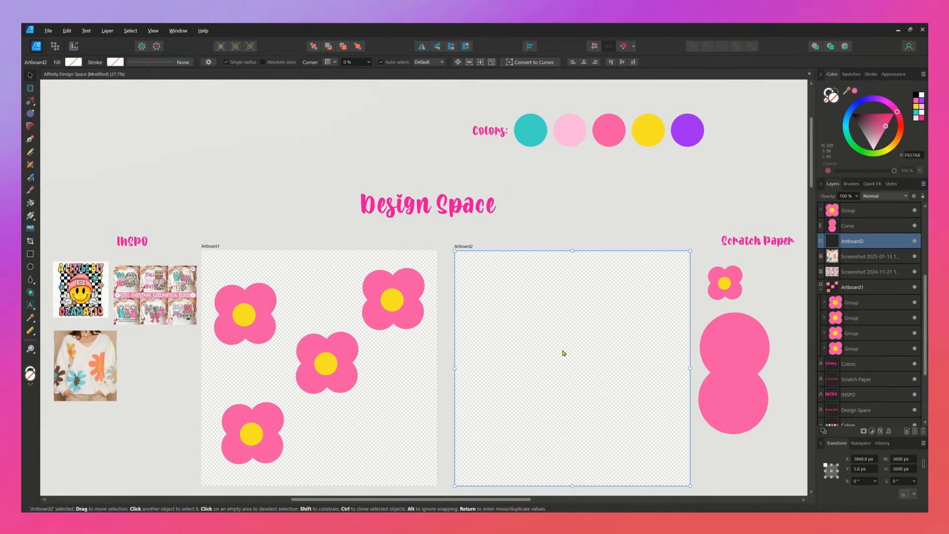
Move the merged petal shape from the Scratch Paper area onto the middle of Artboard2
scroll(564, 353, down, 1)
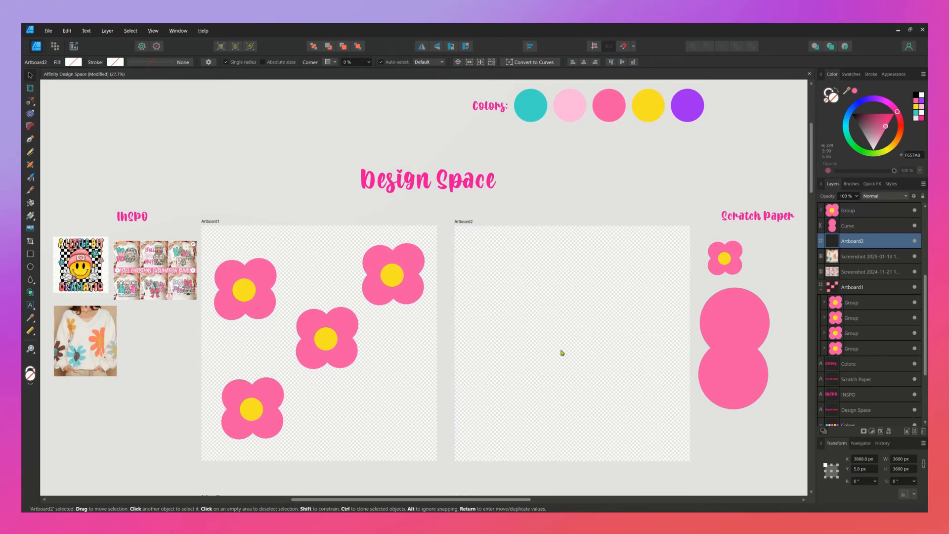
click(737, 363)
drag(736, 363, 577, 368)
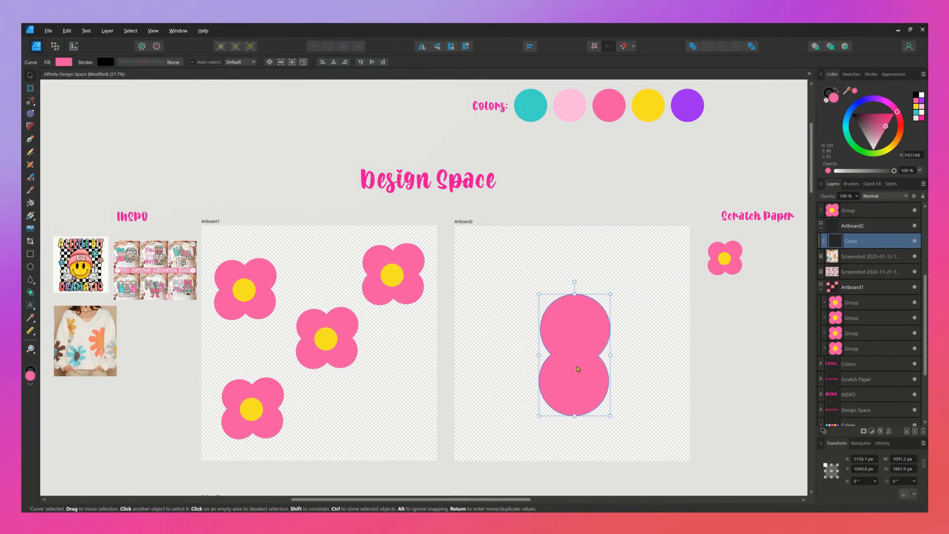
Move the small Scratch Paper flower onto Artboard3 and enlarge it to about 1719 px wide
scroll(759, 235, down, 2)
click(724, 195)
drag(725, 194, 396, 357)
scroll(322, 373, down, 2)
drag(361, 420, 341, 467)
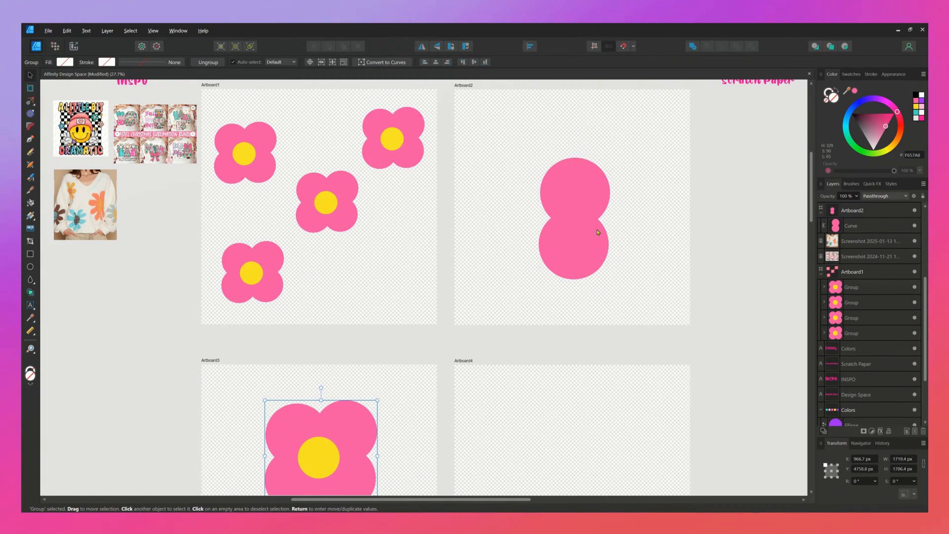
scroll(421, 367, up, 3)
scroll(422, 366, up, 3)
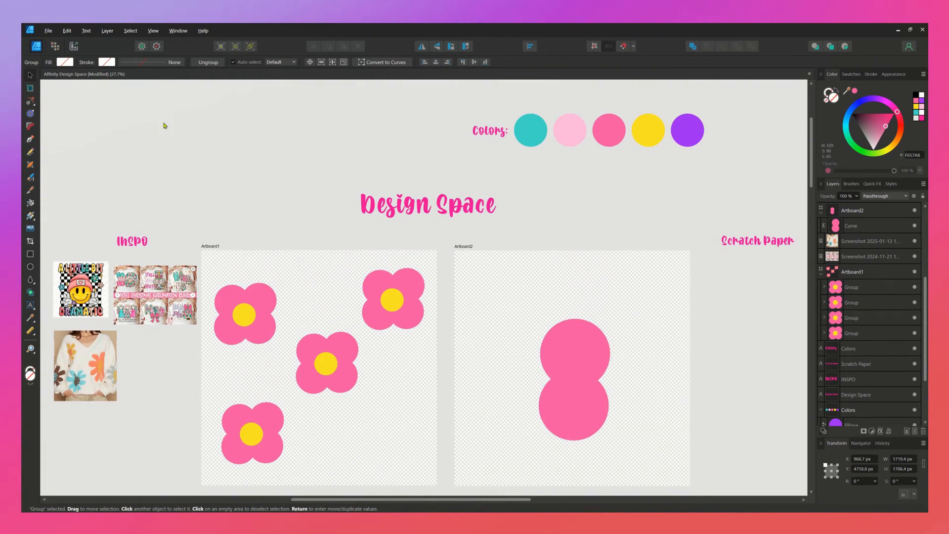
scroll(154, 126, down, 2)
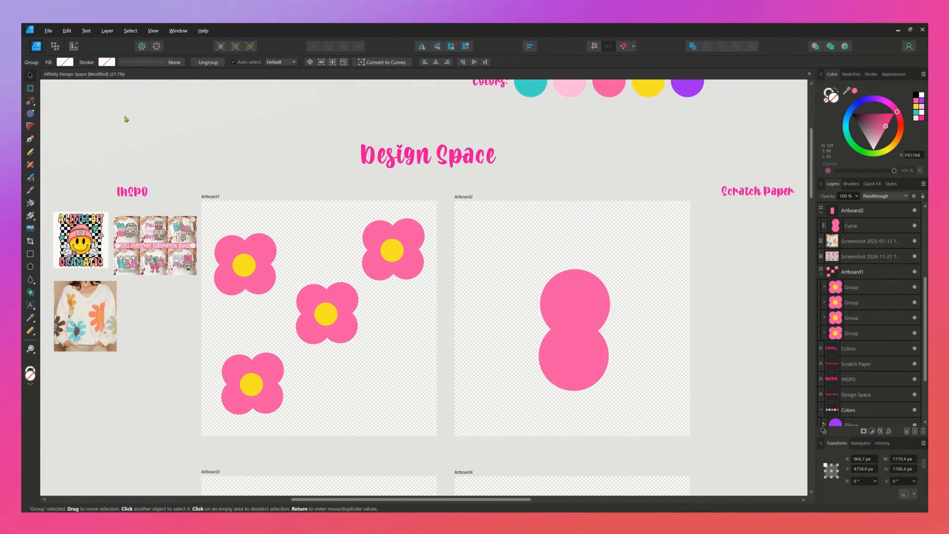
Open the export settings and preview Artboard1 in JPEG format, finishing with the format set back to PNG
click(49, 30)
click(61, 206)
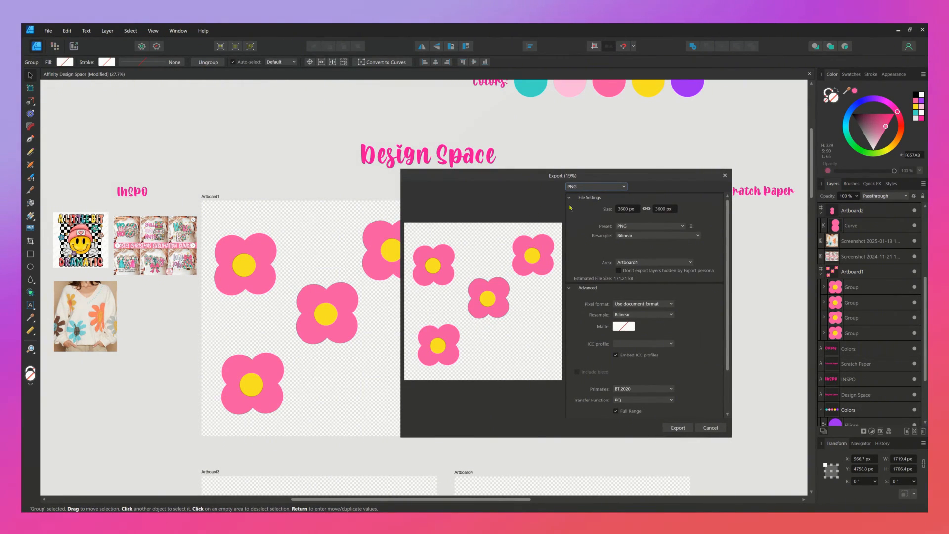
click(594, 187)
click(591, 206)
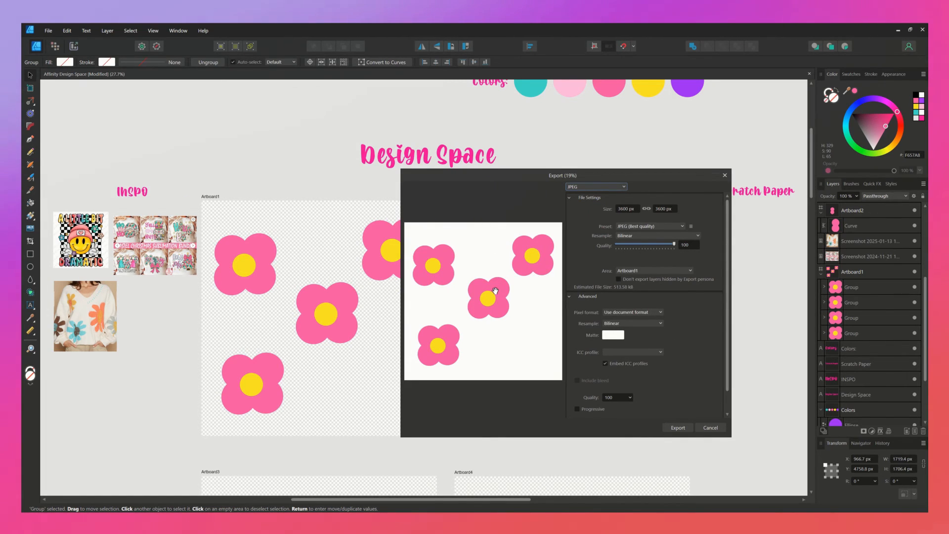
click(608, 186)
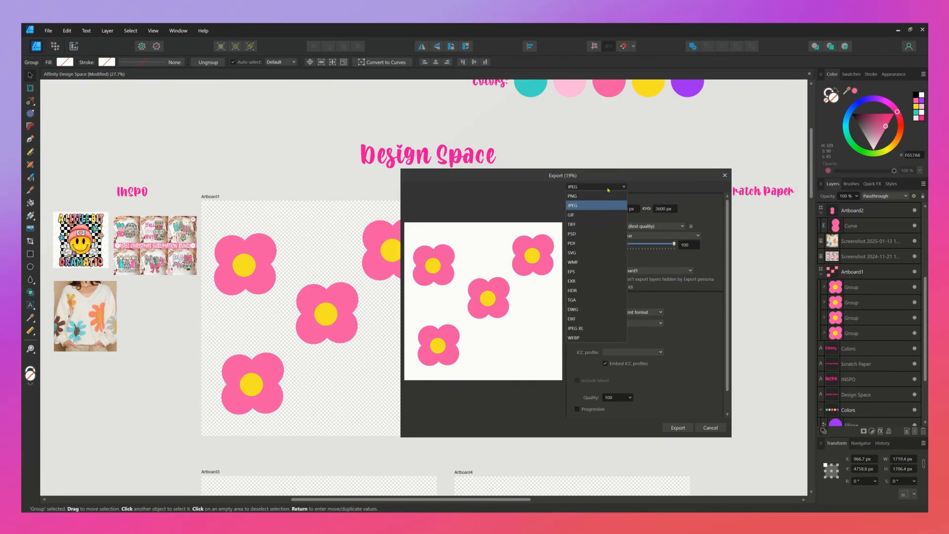
click(596, 196)
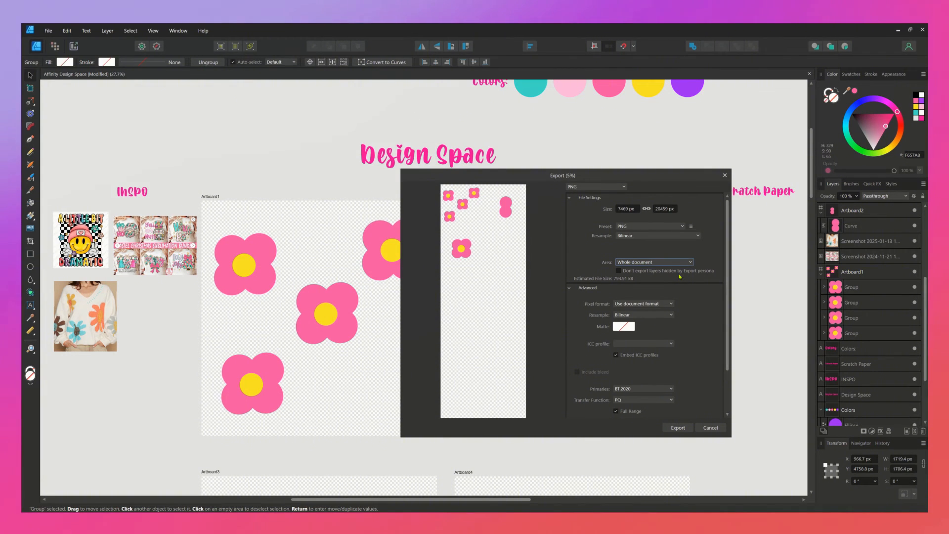
Preview the PNG export with the area set to Artboard2 and to Artboard3, and close the export settings without exporting
click(691, 263)
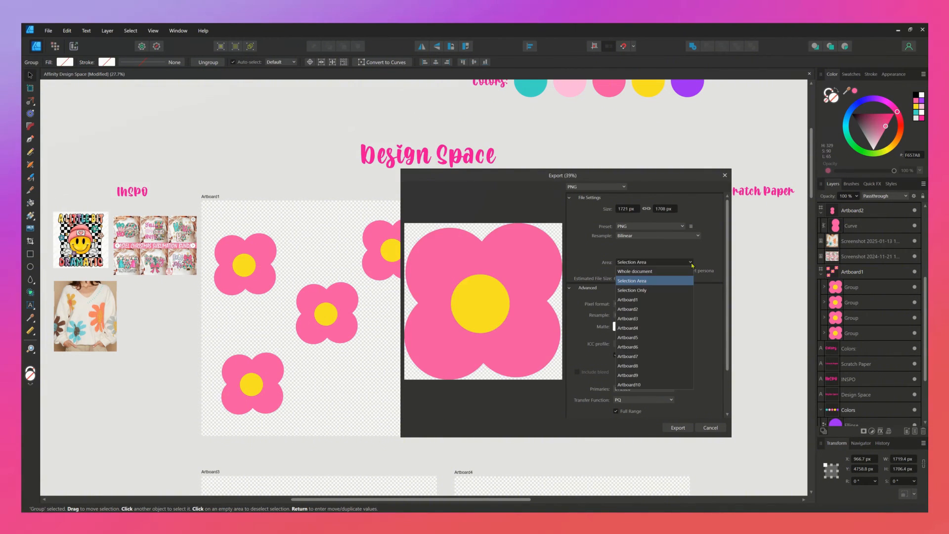
click(664, 302)
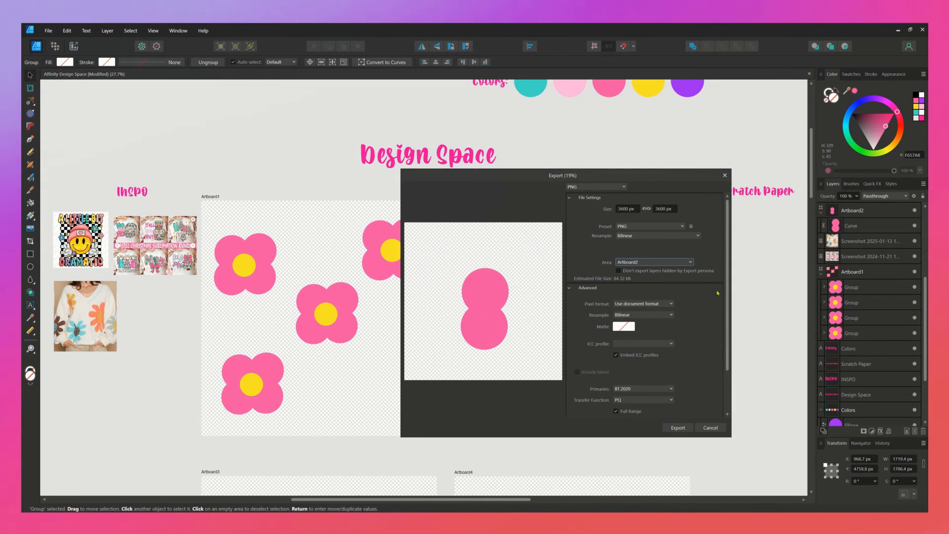
click(665, 266)
click(653, 321)
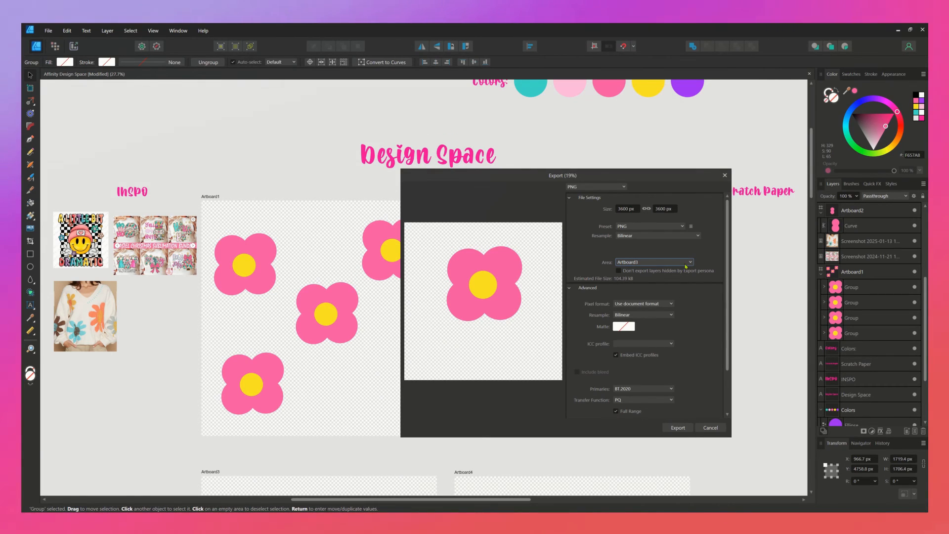
click(710, 428)
scroll(707, 416, up, 1)
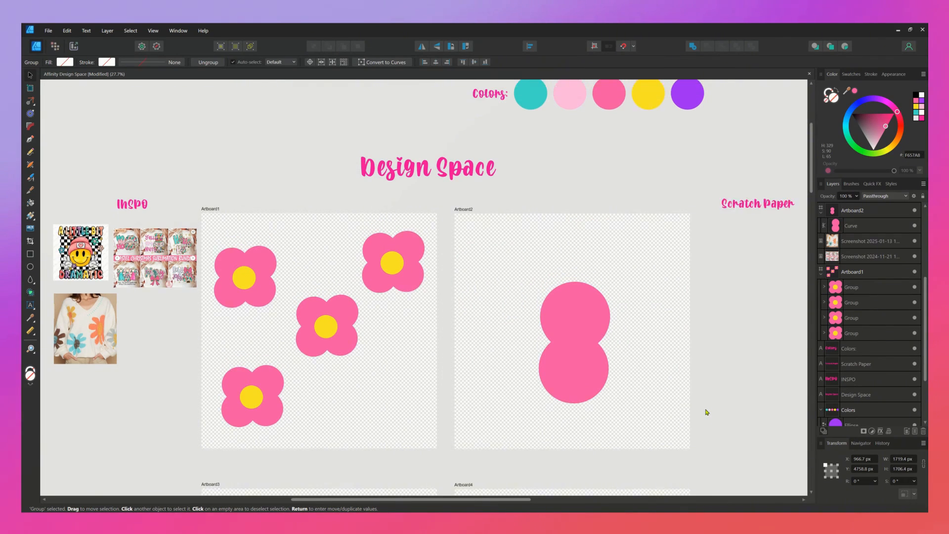